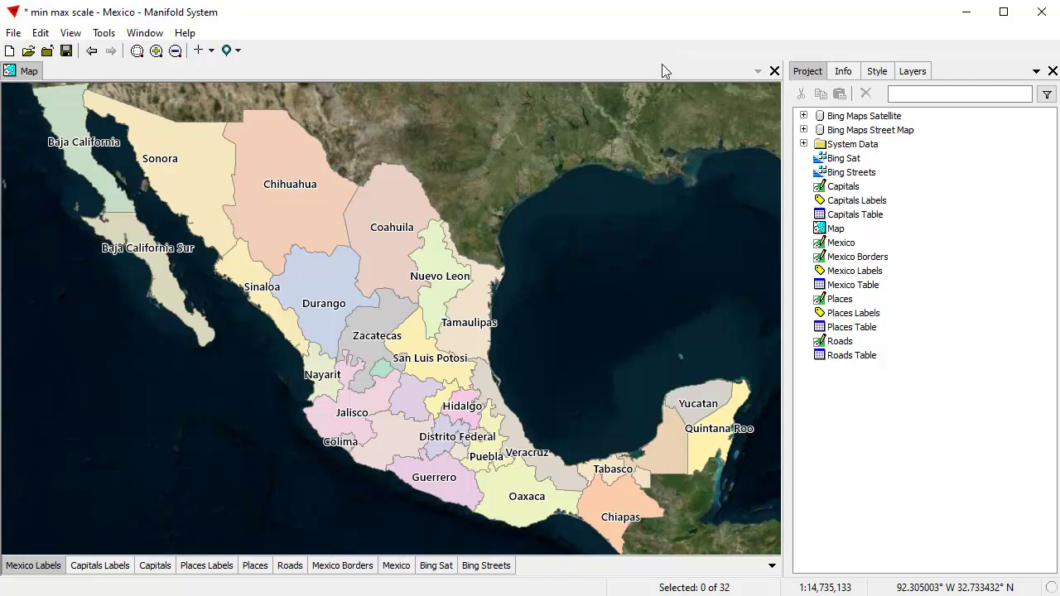
- Show the minimum and maximum scale settings beside each layer in the map's layer list
left_click(921, 72)
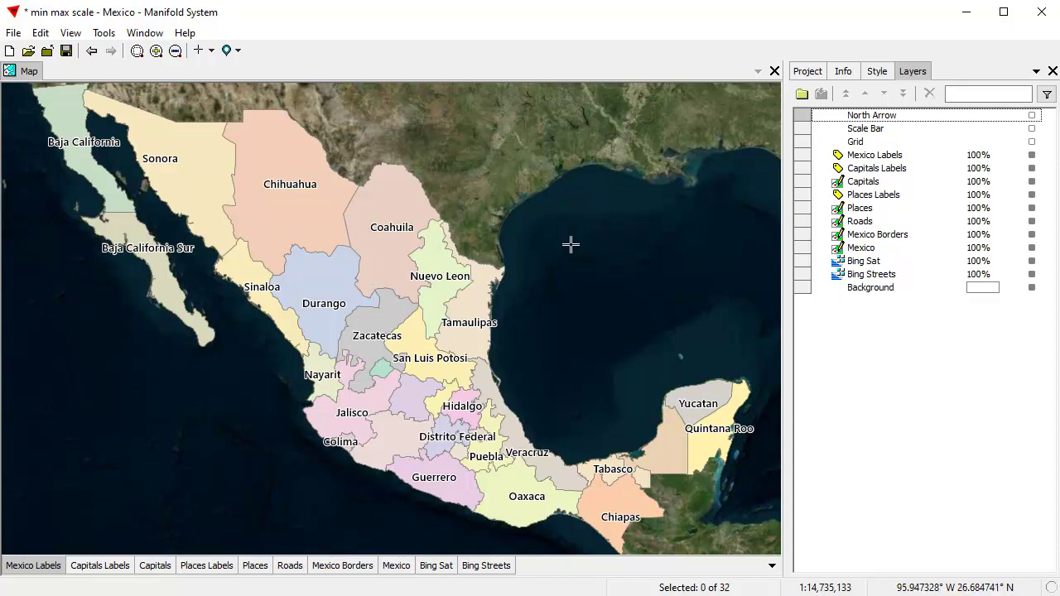
left_click(1047, 94)
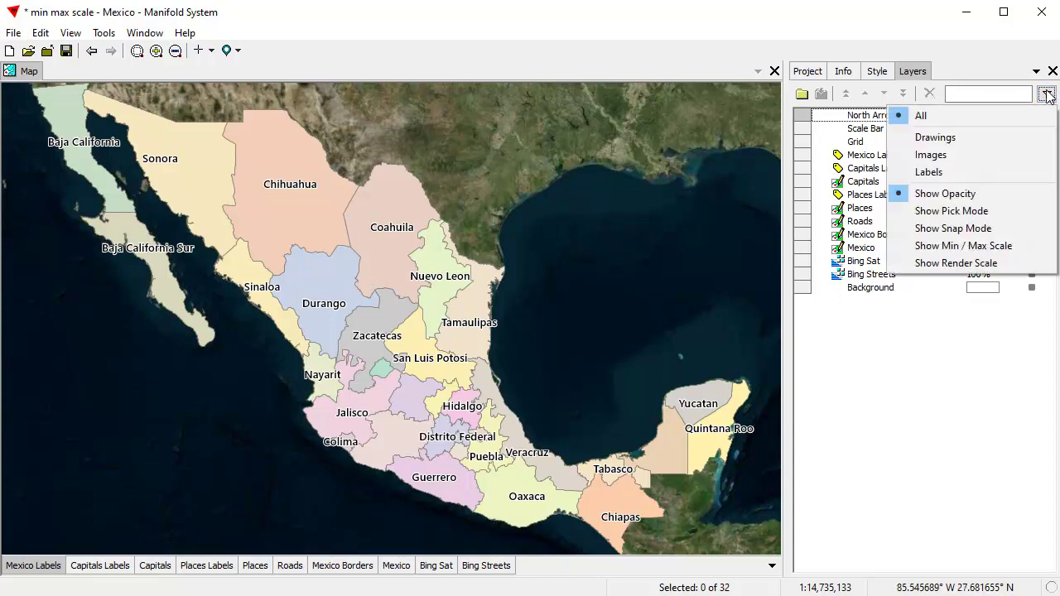
left_click(948, 246)
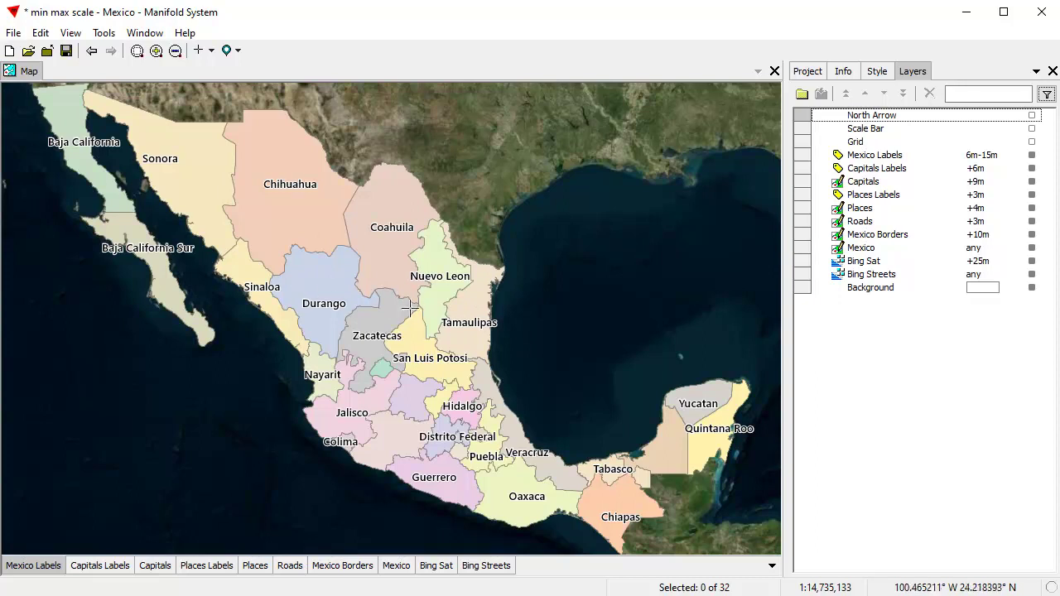
- Examine which layers the map draws at close-up, country-wide and continental scales by comparing several zoom levels
left_click_drag(330, 282, 439, 382)
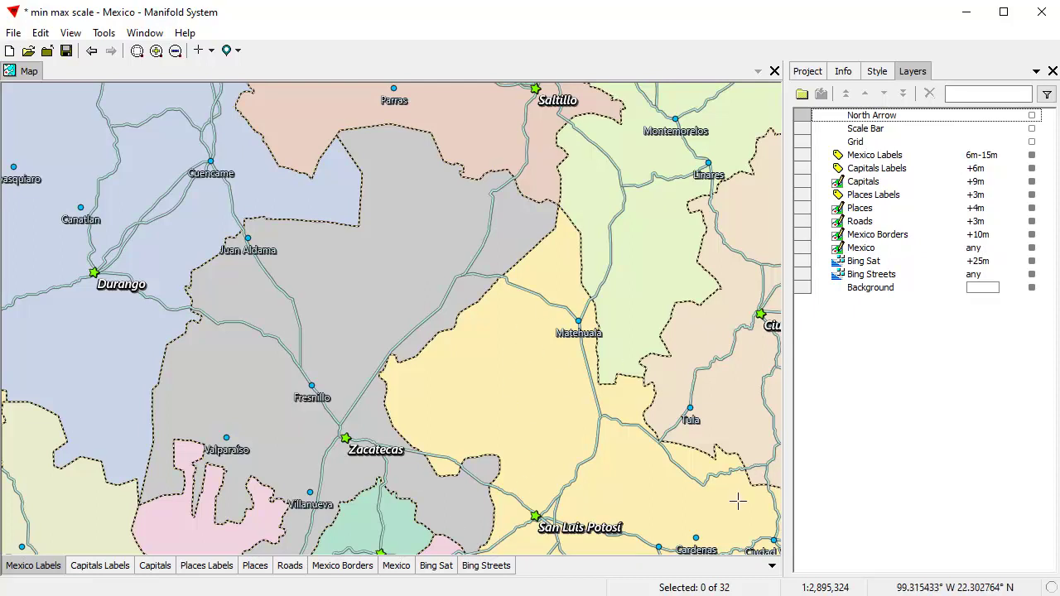
scroll(330, 246, "down", 1)
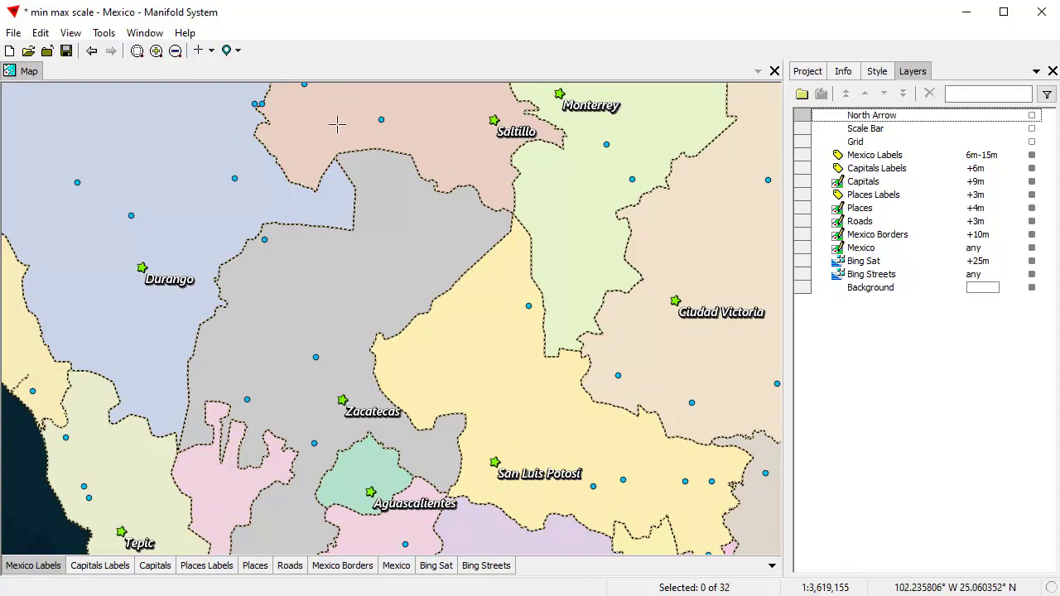
left_click(91, 50)
left_click(91, 51)
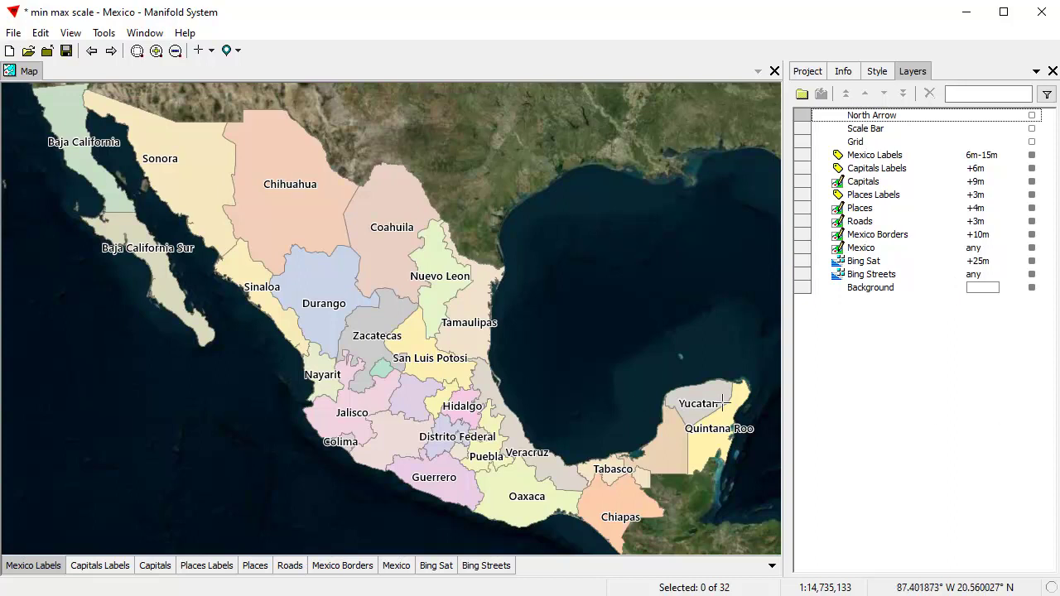
scroll(487, 338, "up", 3)
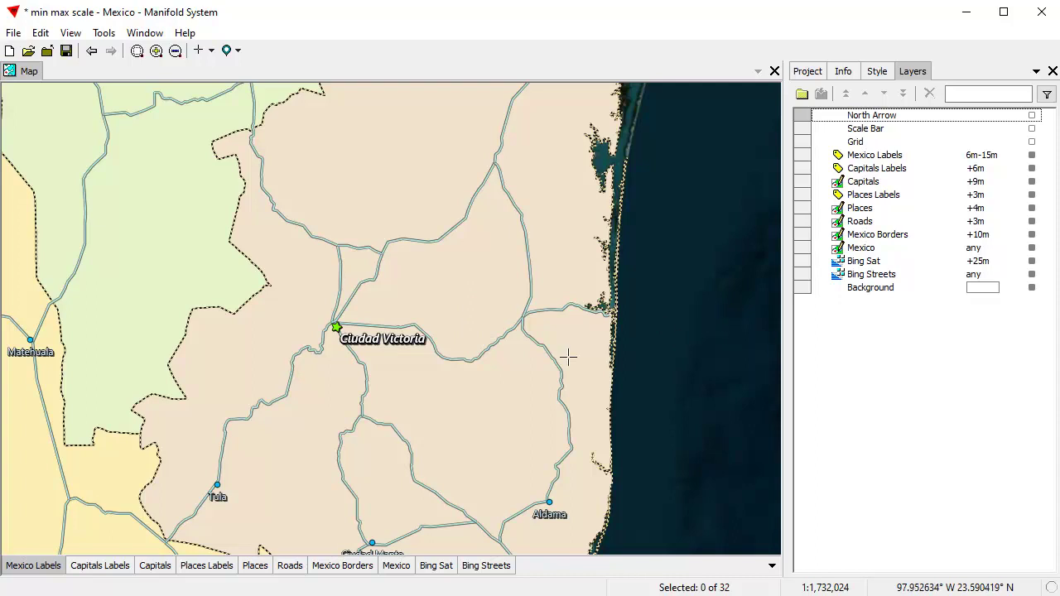
left_click(92, 51)
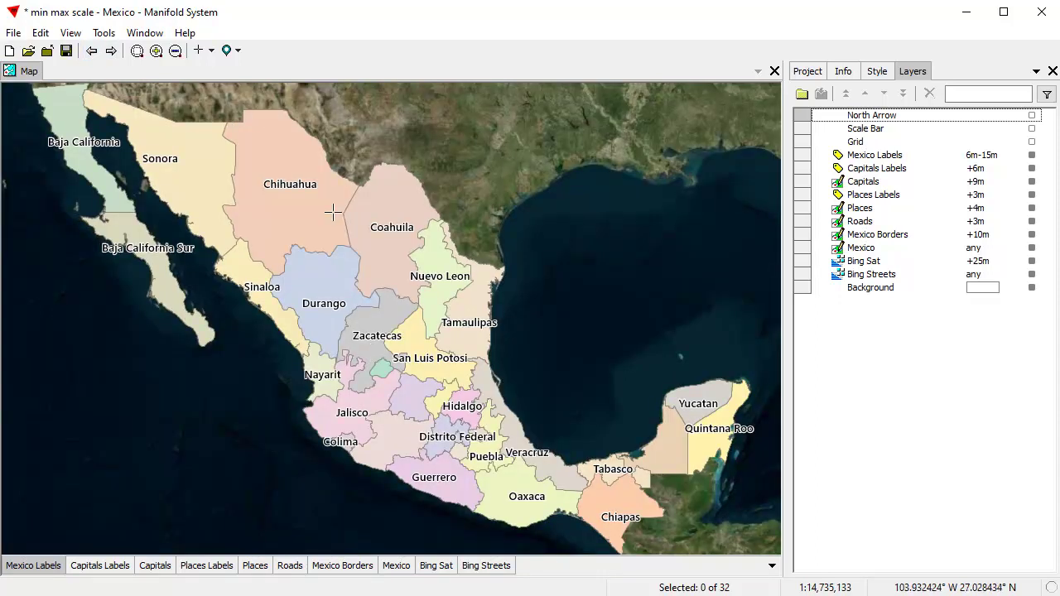
left_click(174, 51)
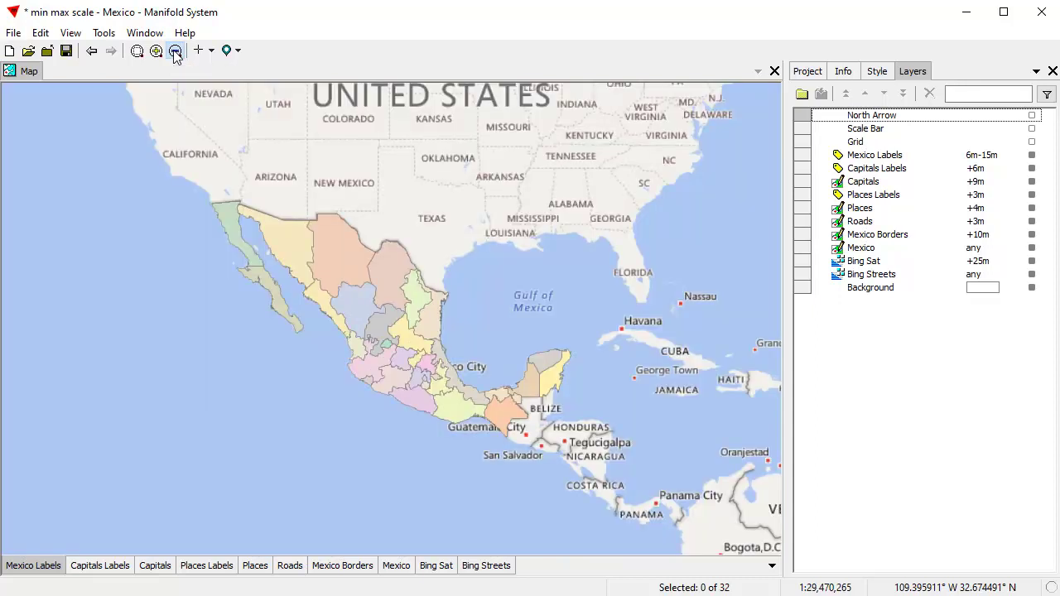
left_click(175, 52)
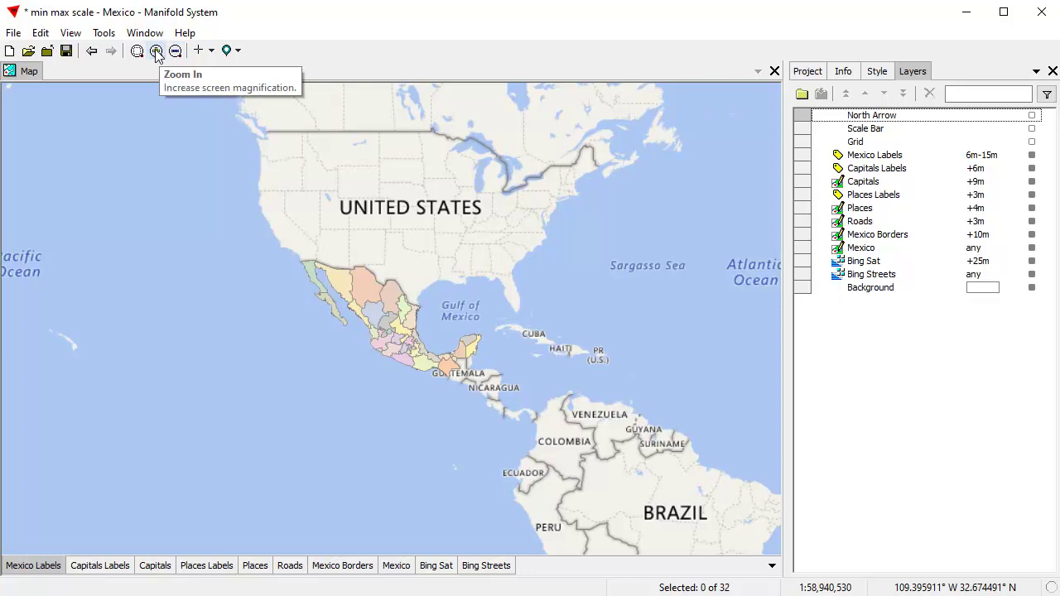
left_click(157, 51)
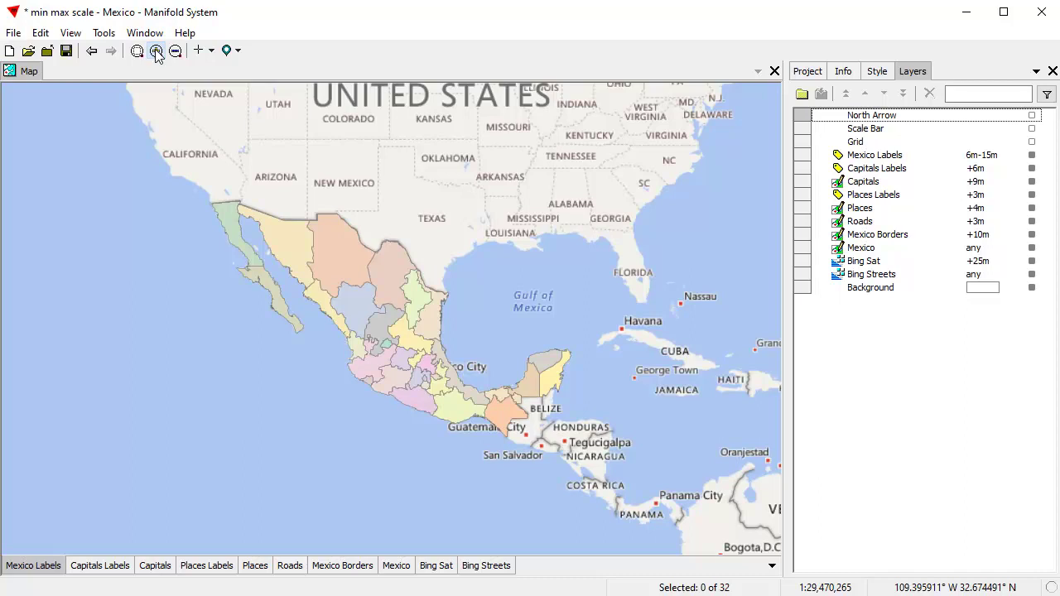
left_click(157, 51)
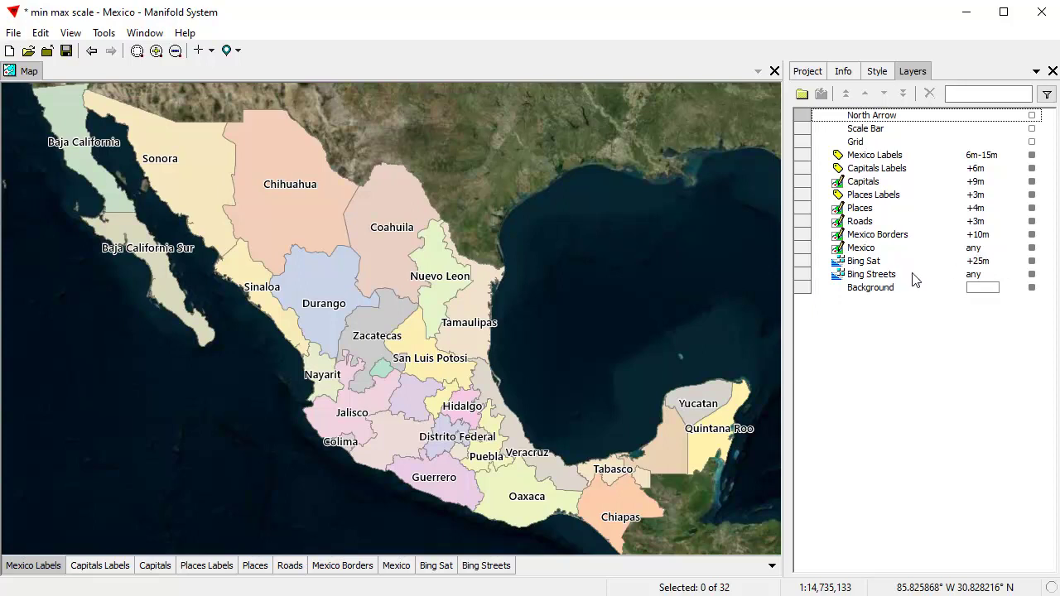
- Open the scale settings of the Mexico layer and set its maximum scale to 25,000,000
double_click(981, 250)
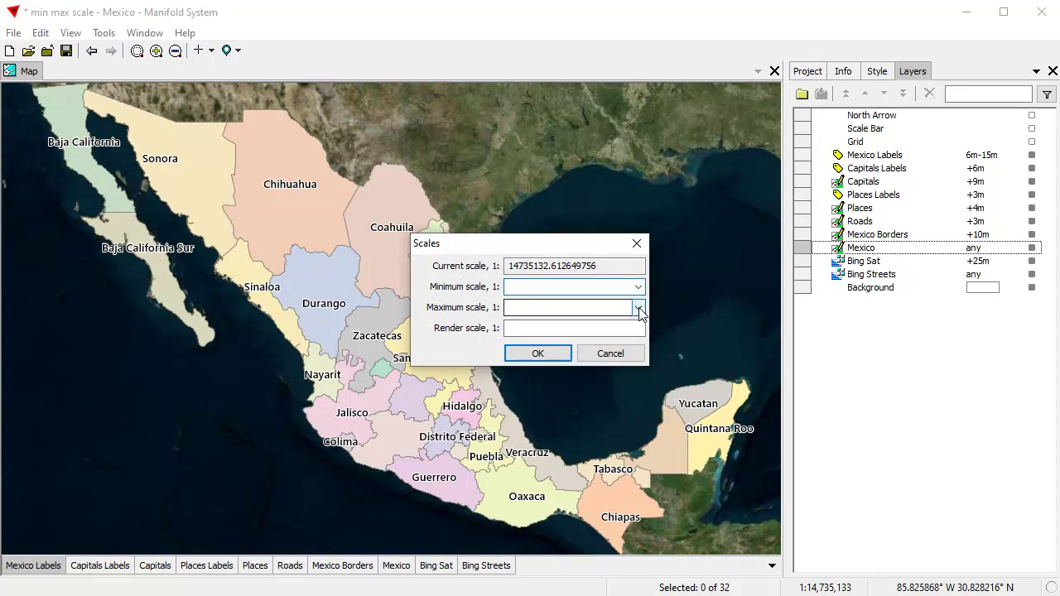
left_click(550, 310)
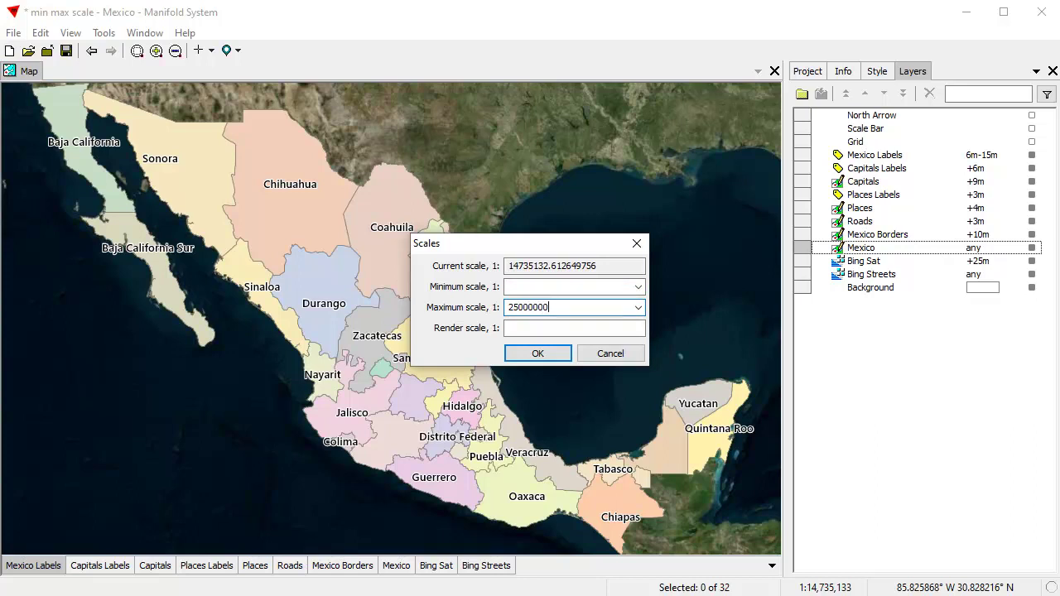
key("BackSpace")
key("BackSpace")
key("BackSpace")
key("BackSpace")
key("BackSpace")
key("BackSpace")
key("BackSpace")
left_click(638, 308)
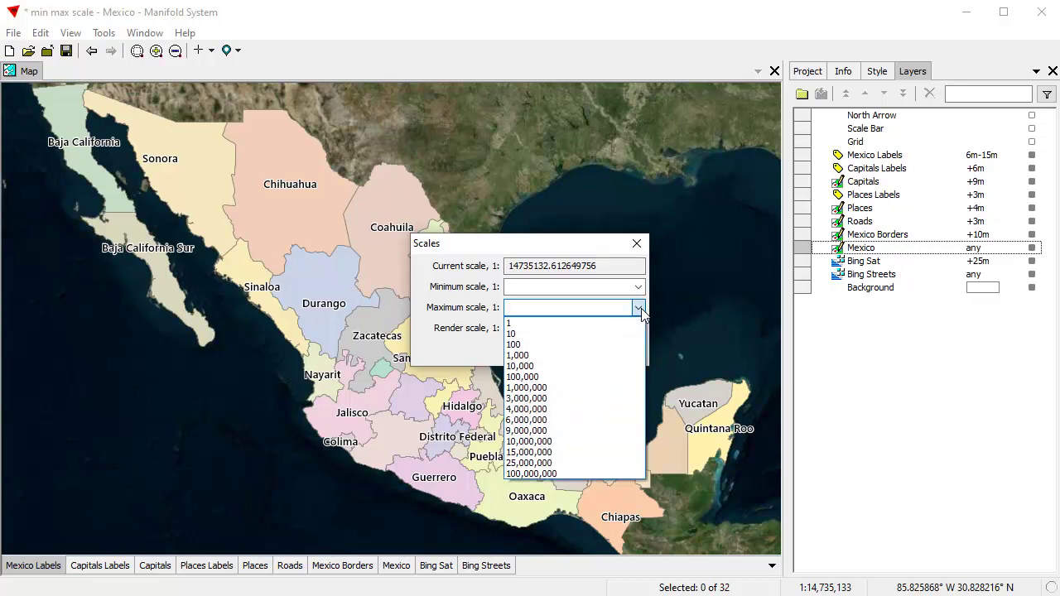
left_click(576, 464)
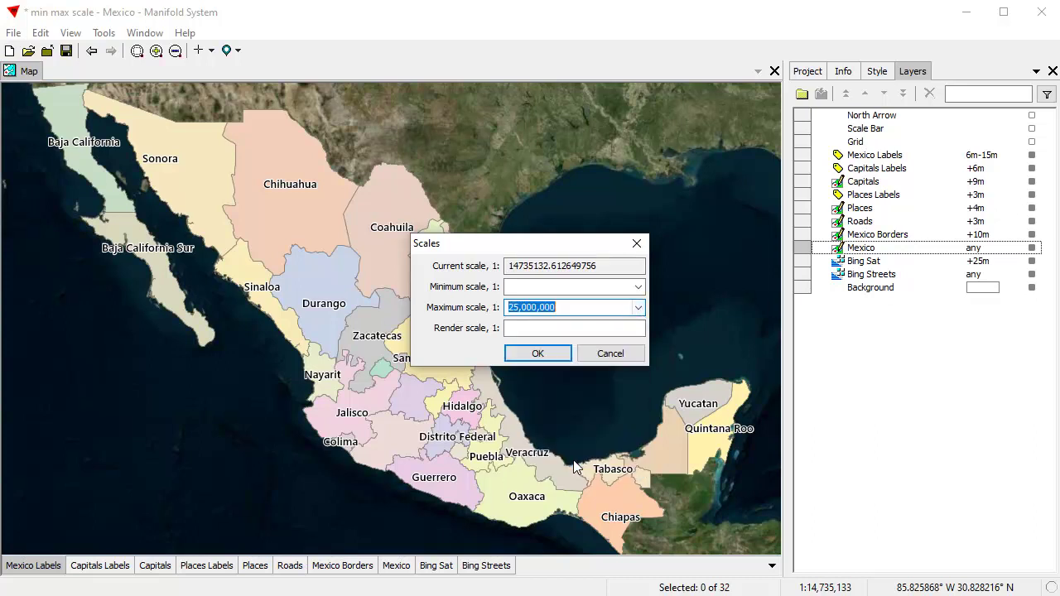
- Set the Mexico layer's minimum scale to 3,000,000 and apply the scale settings
left_click_drag(556, 245, 590, 201)
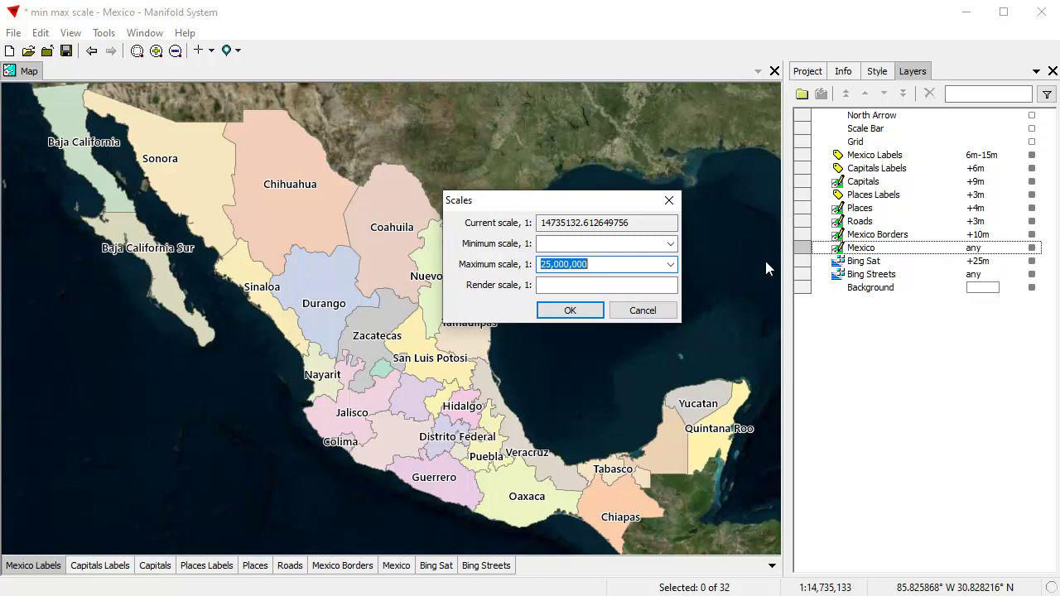
left_click(670, 244)
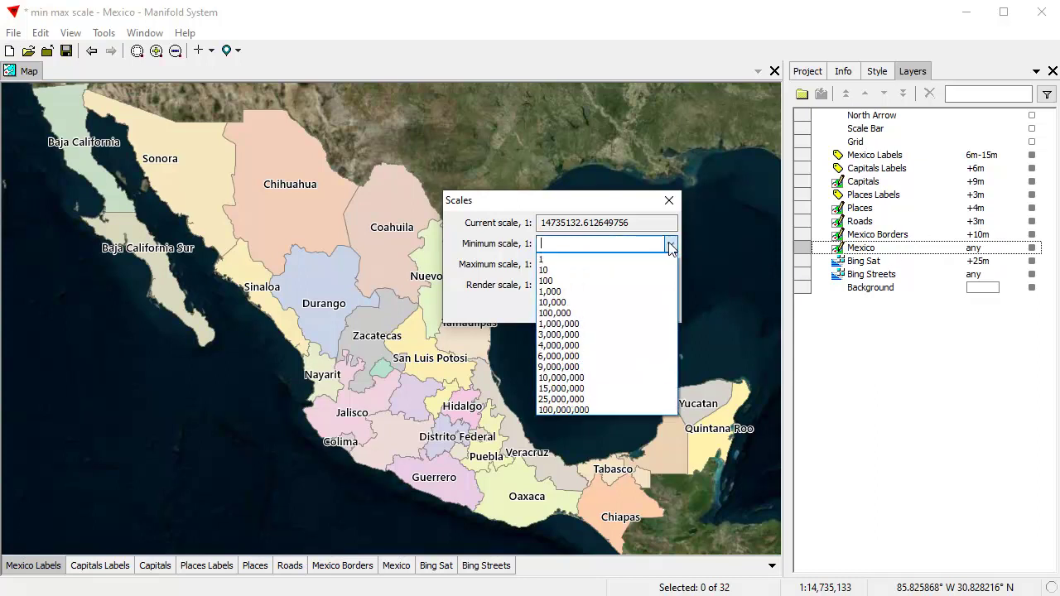
left_click(566, 335)
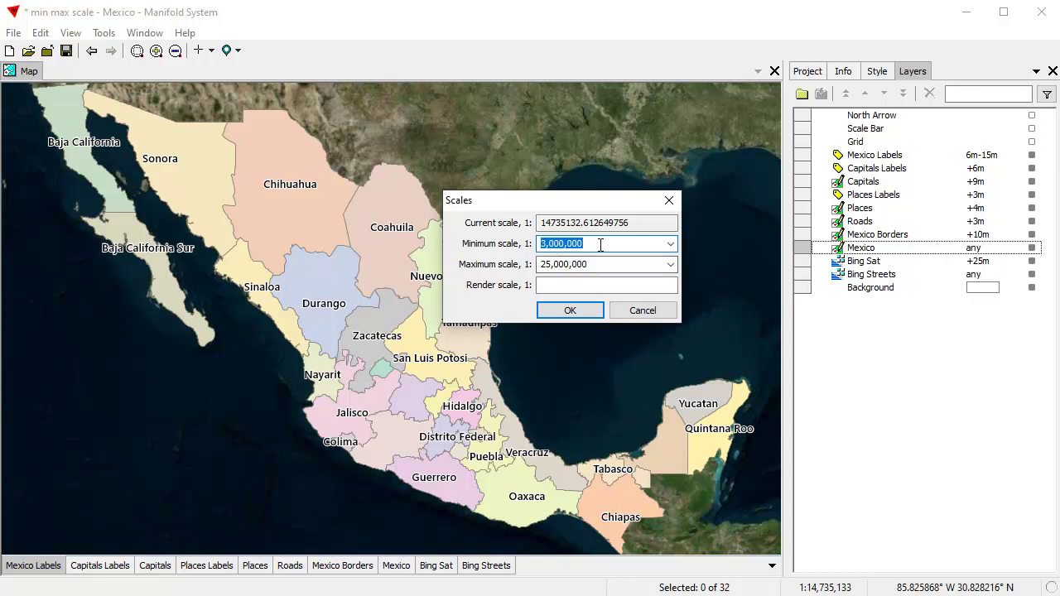
left_click(570, 311)
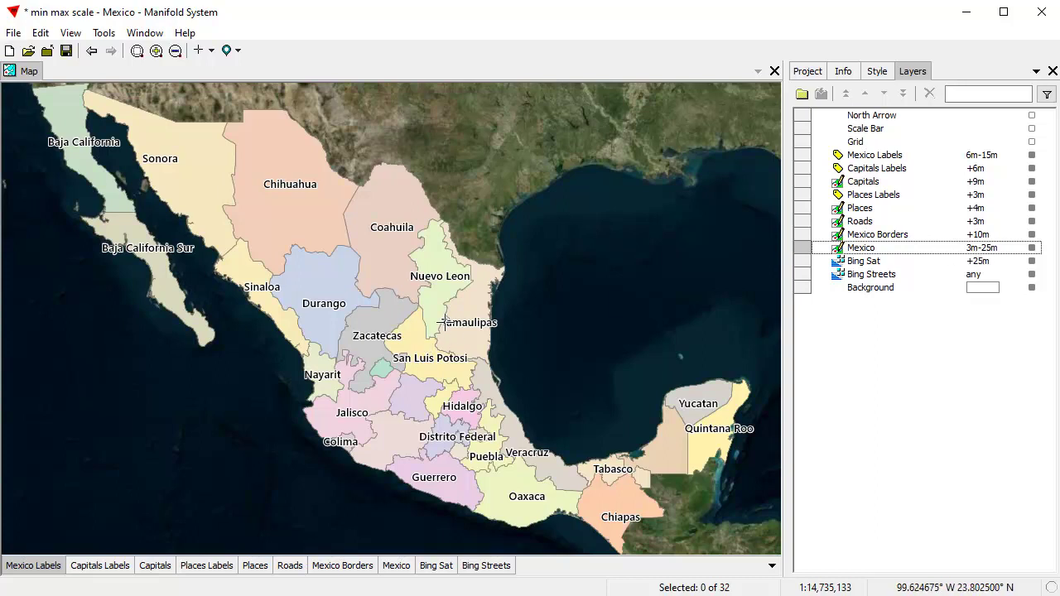
- Check at which zoom levels the Mexico layer is drawn, from close-up views out to the continental view
left_click(156, 51)
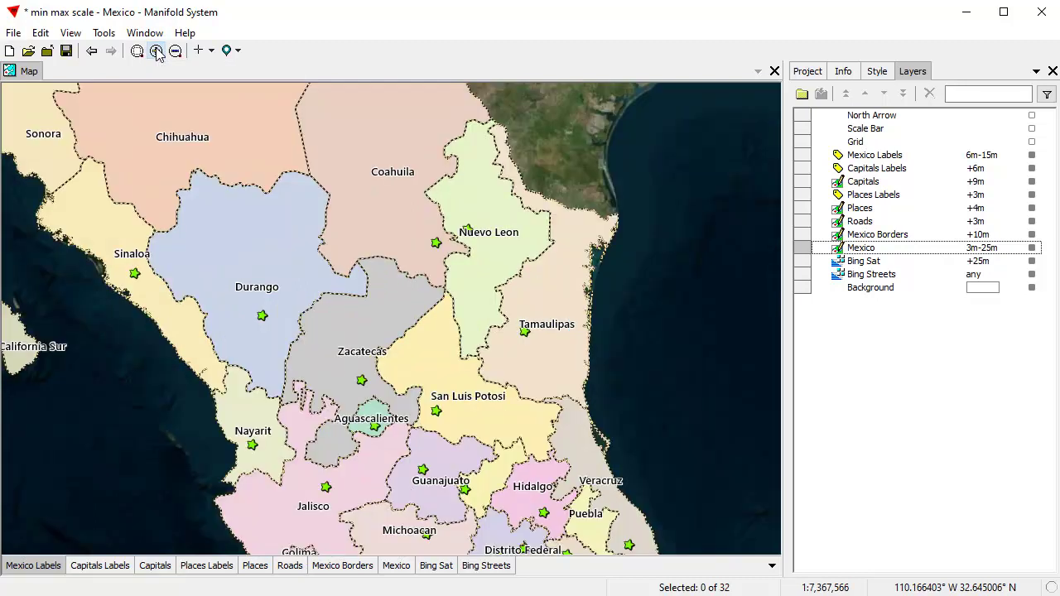
left_click(157, 50)
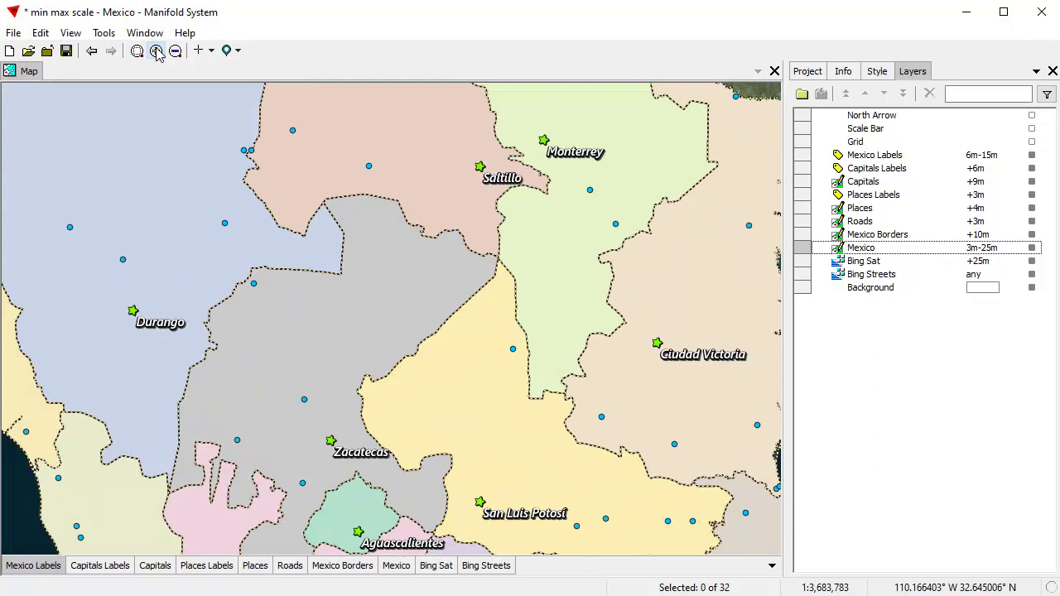
left_click(157, 51)
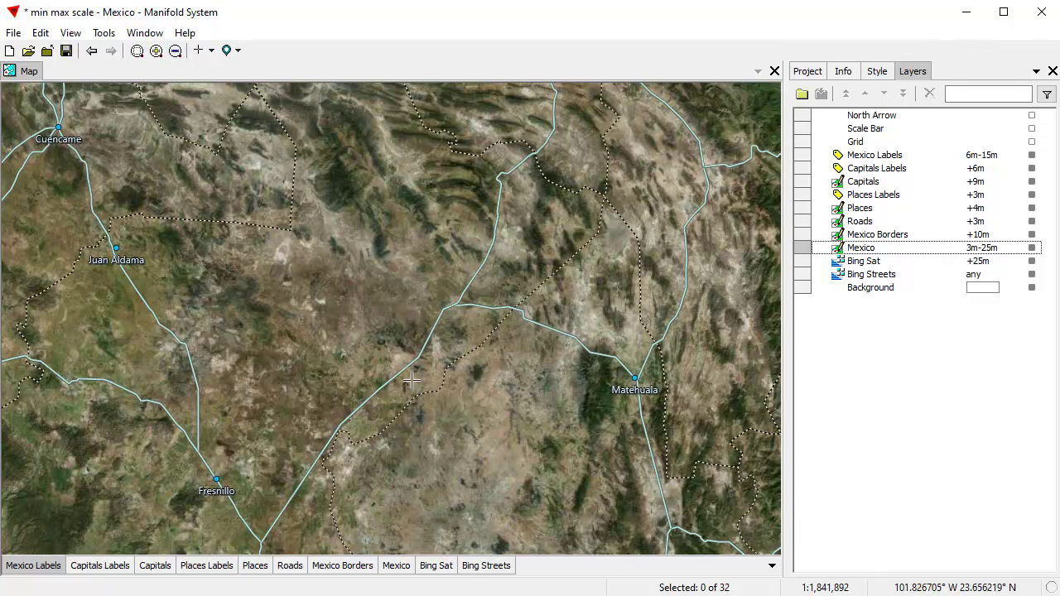
left_click(175, 51)
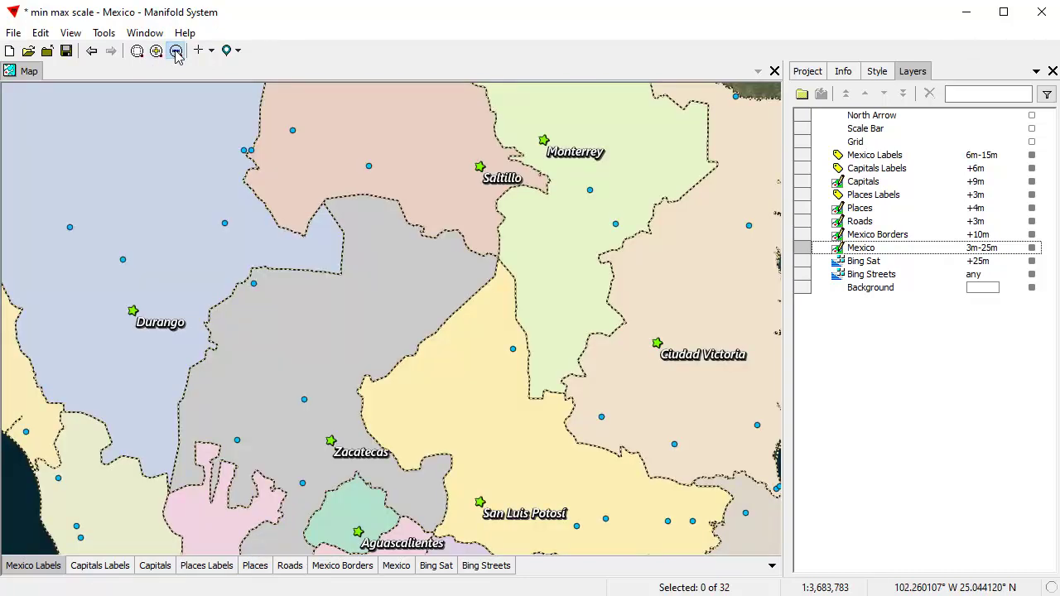
left_click(175, 51)
left_click(175, 51)
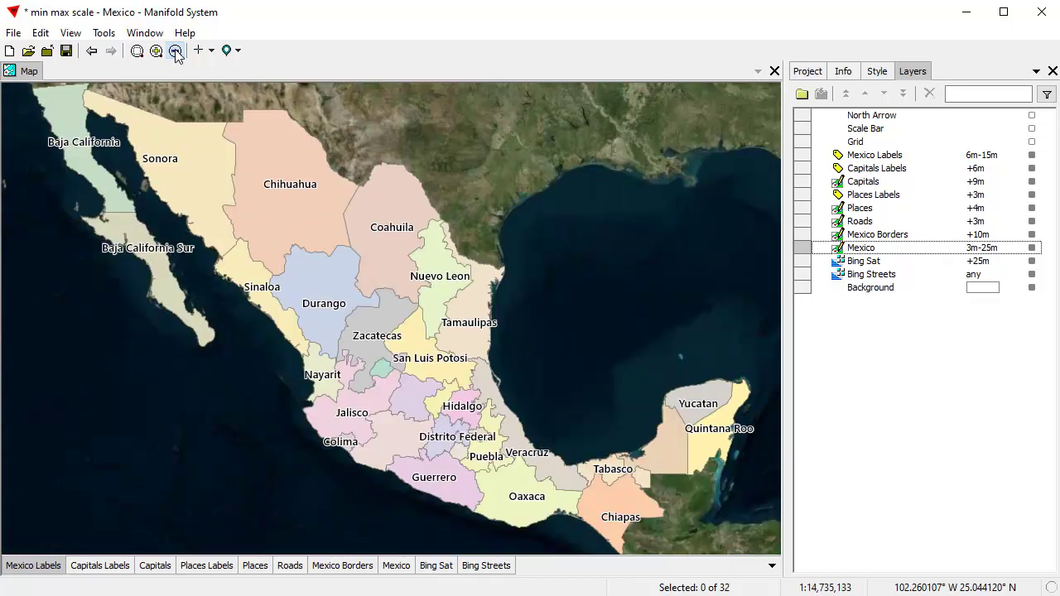
left_click(175, 52)
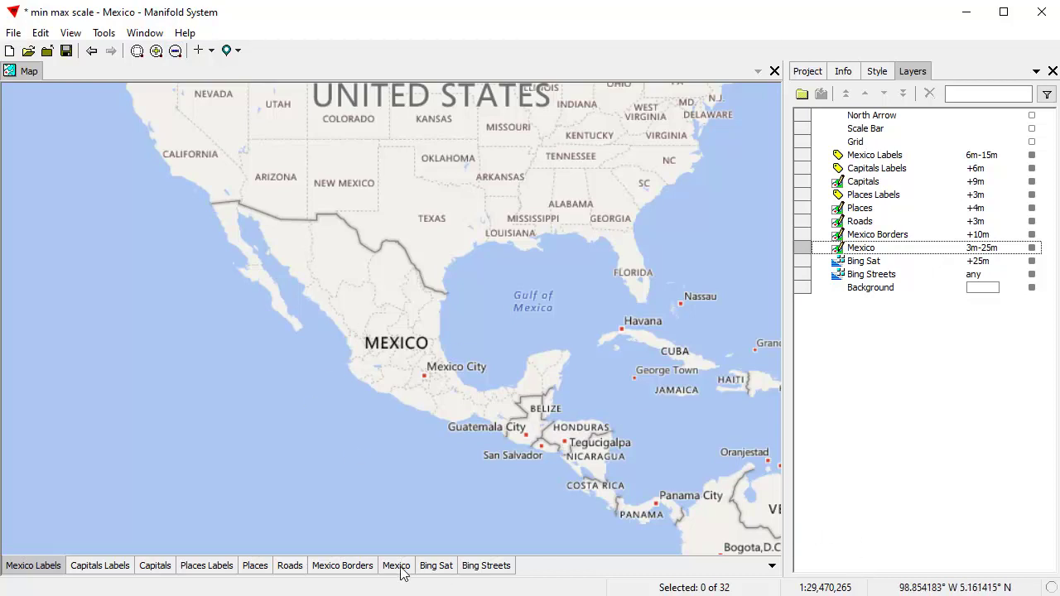
left_click(157, 52)
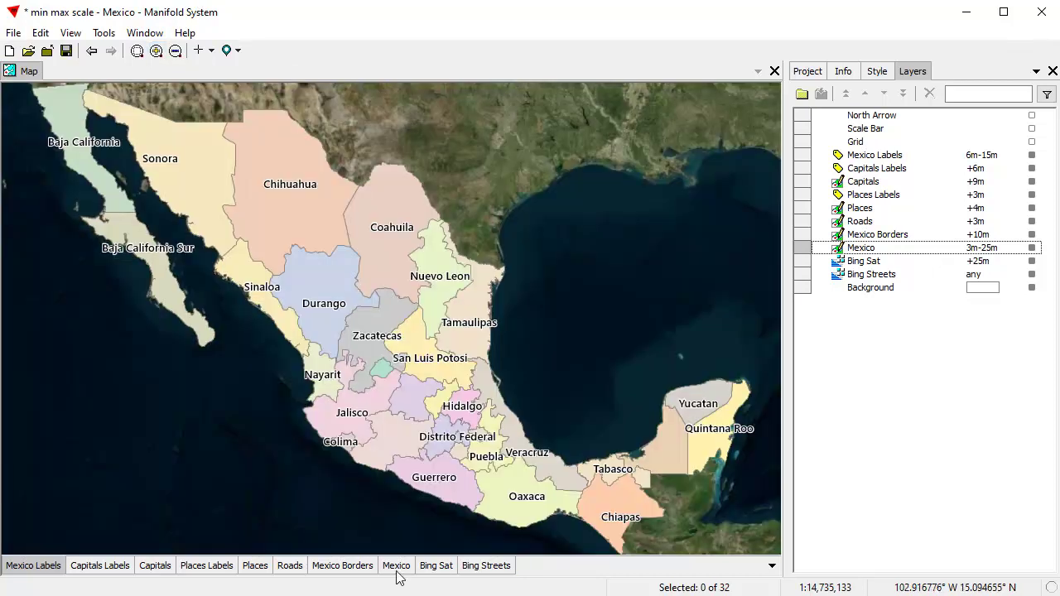
- Switch the Mexico layer off and back on to compare the map with and without it
left_click(397, 571, "shift")
left_click(397, 572, "shift")
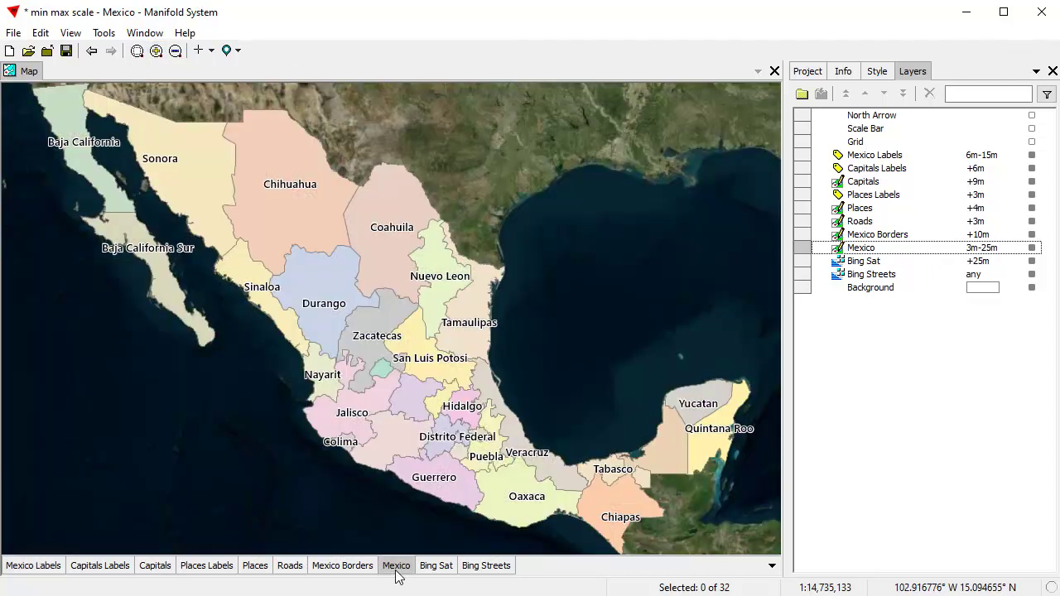
left_click(397, 572, "shift")
left_click(397, 571, "shift")
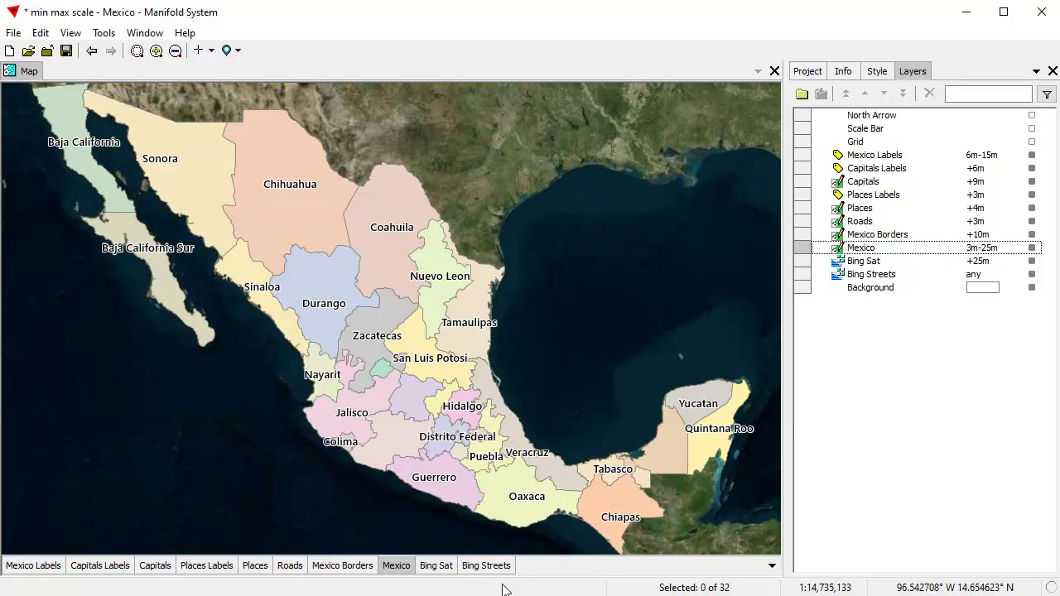
- Review the Bing Sat layer's scale limits, and switch that layer off and back on to compare the backgrounds
double_click(982, 261)
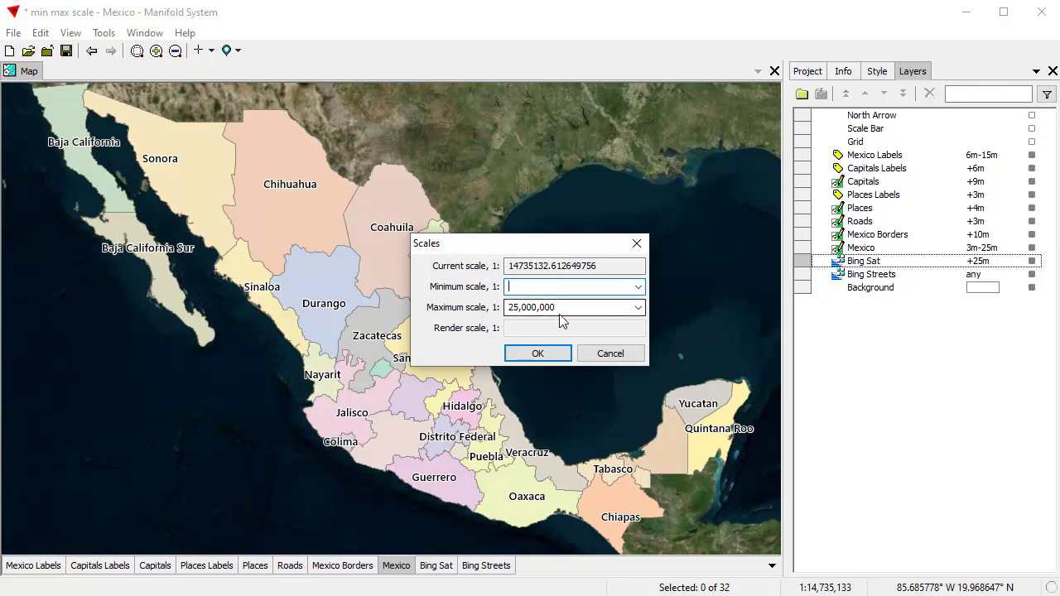
left_click(611, 354)
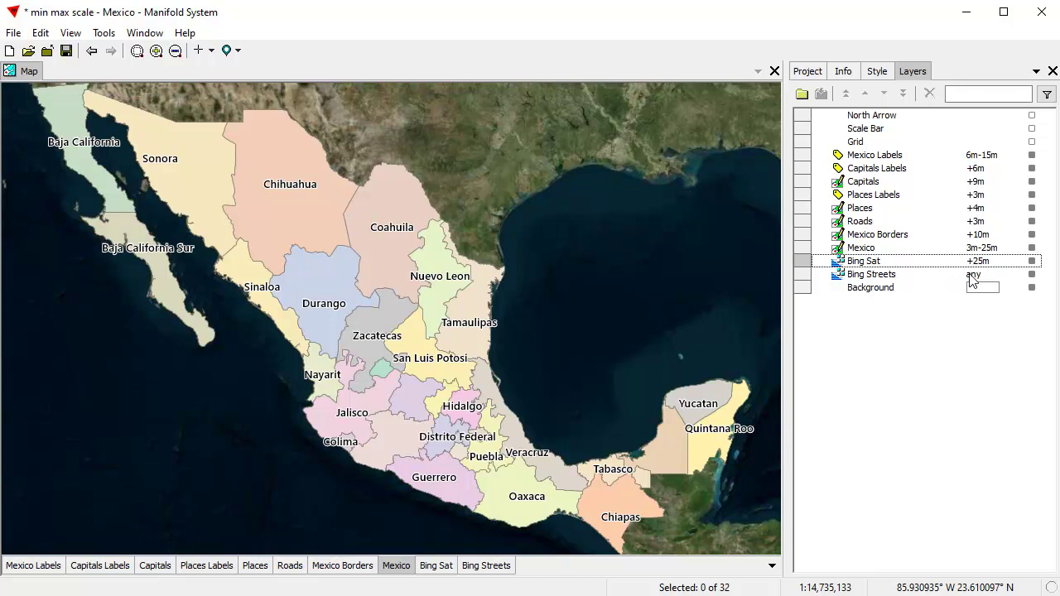
left_click(439, 567)
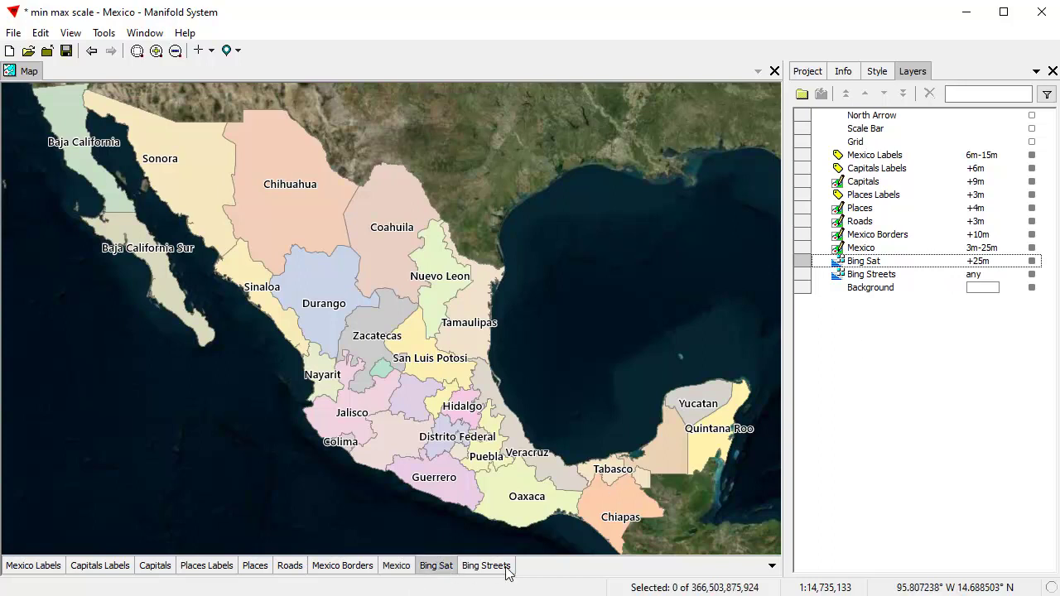
left_click(444, 572, "shift")
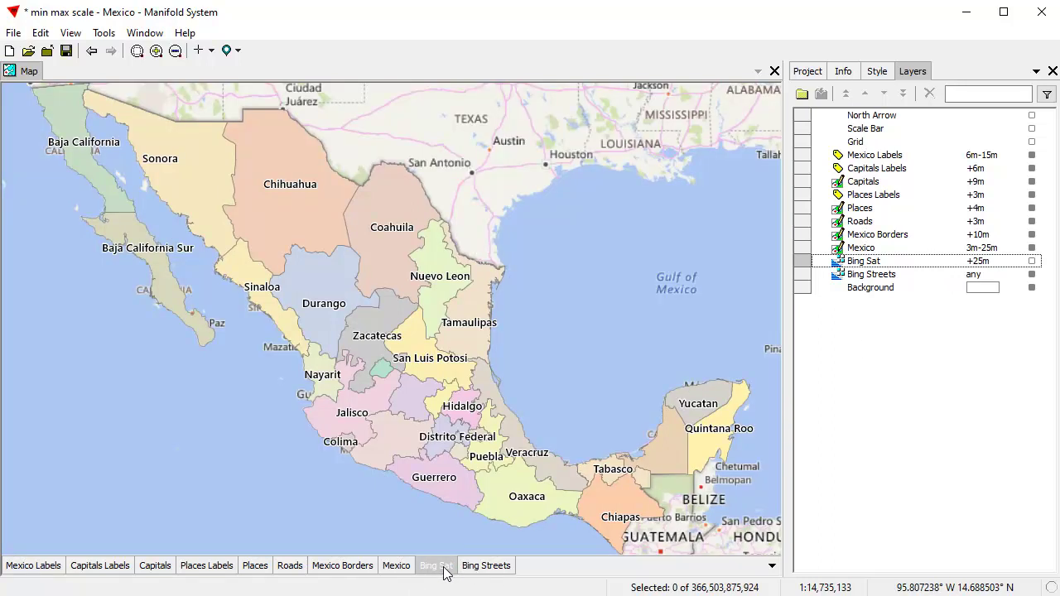
left_click(444, 571, "shift")
left_click(444, 572, "shift")
left_click(444, 572, "shift")
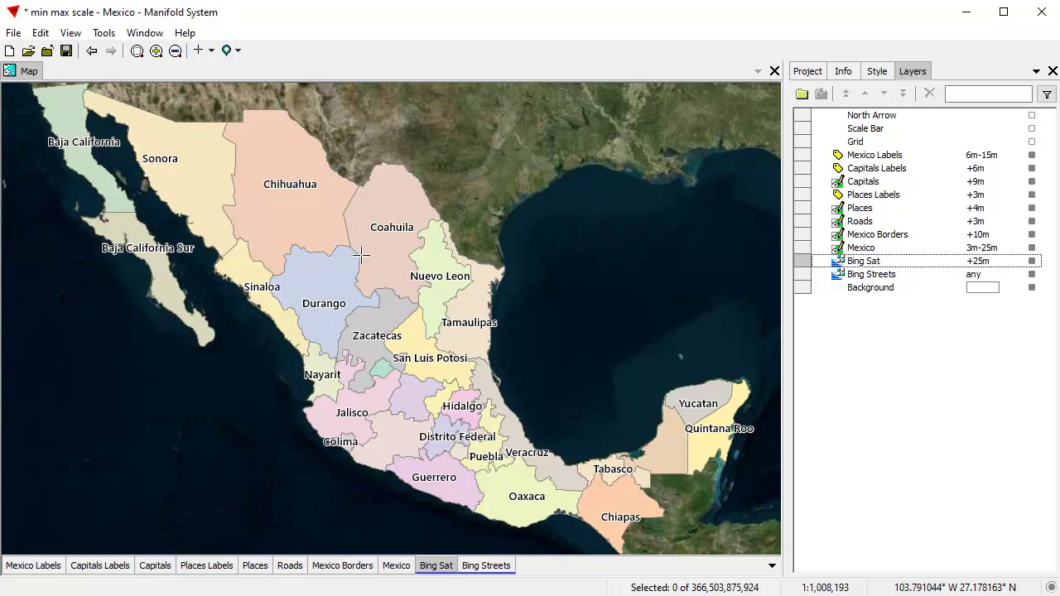
- Set the Bing Streets layer's minimum scale to 25,000,000 and apply the scale settings
scroll(361, 256, "up", 5)
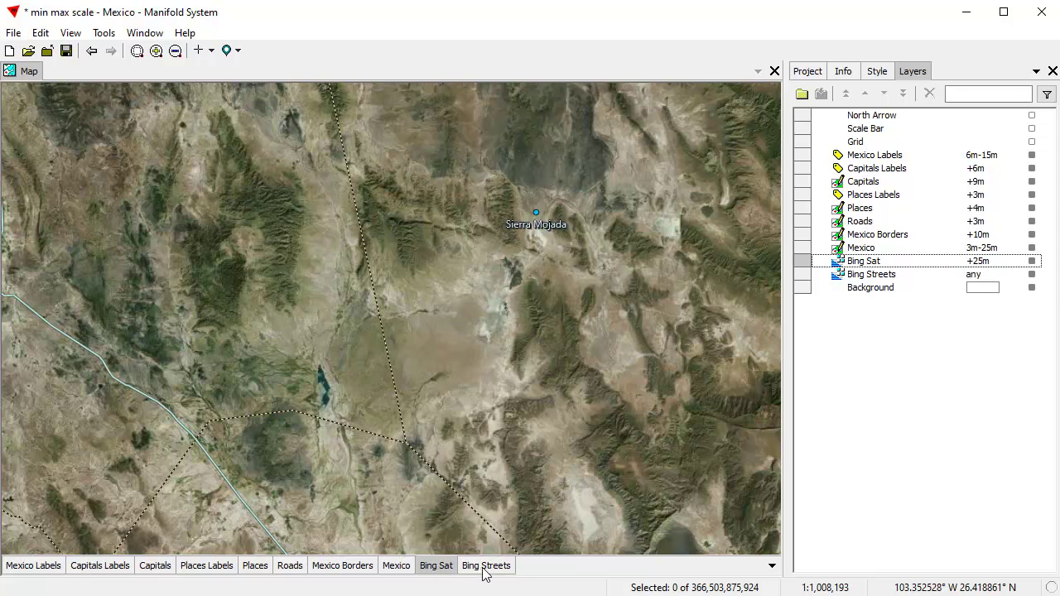
left_click(92, 50)
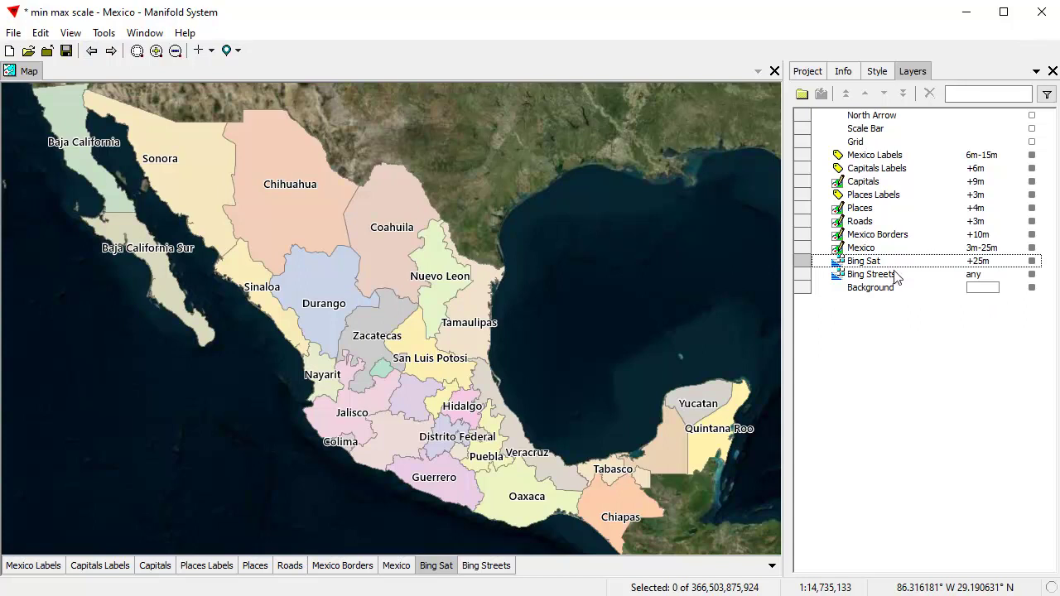
double_click(980, 280)
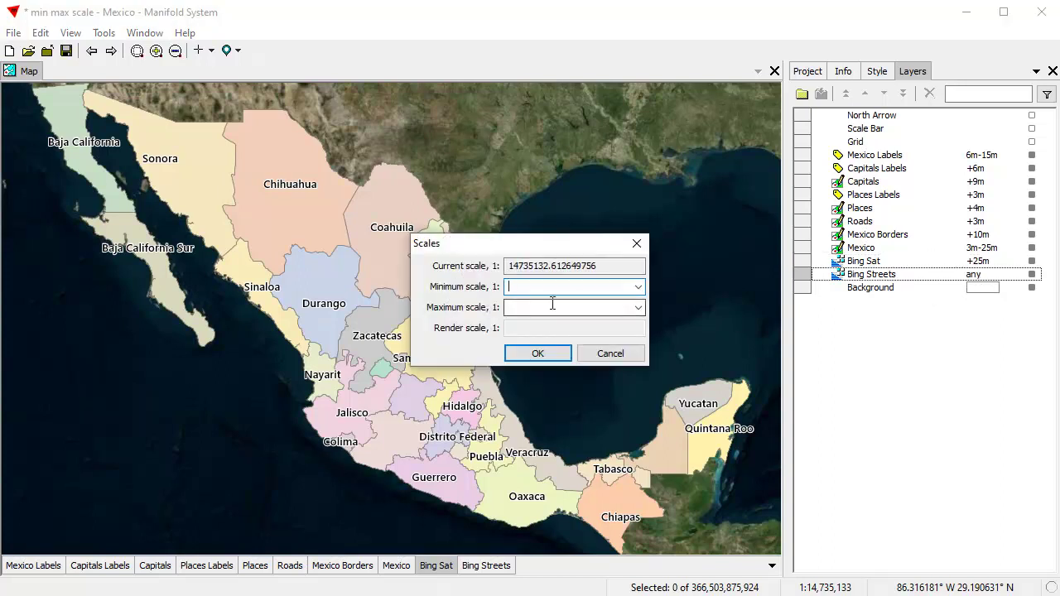
left_click(639, 287)
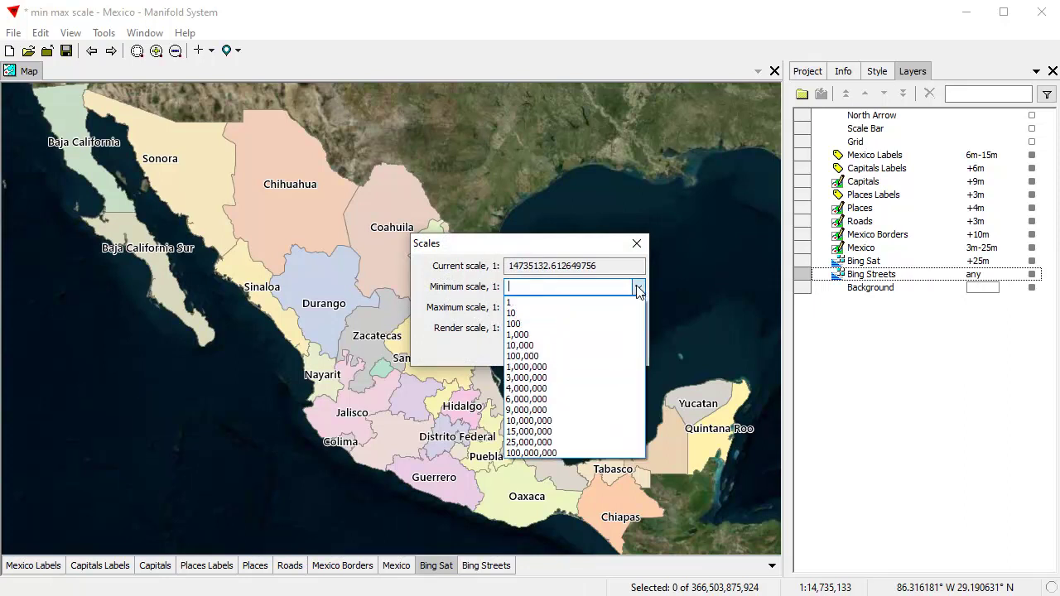
left_click(531, 443)
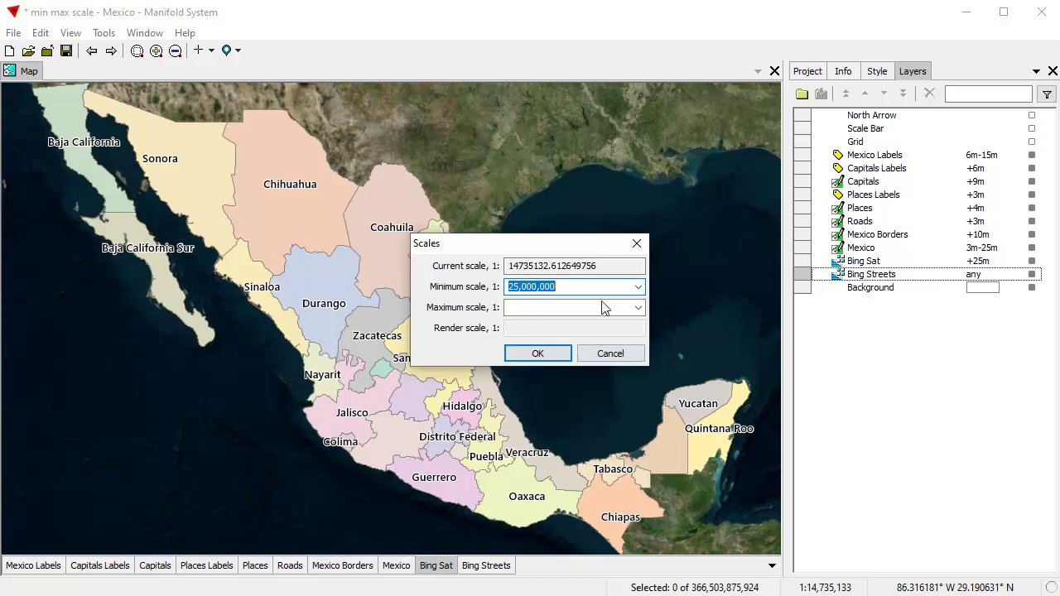
left_click(539, 354)
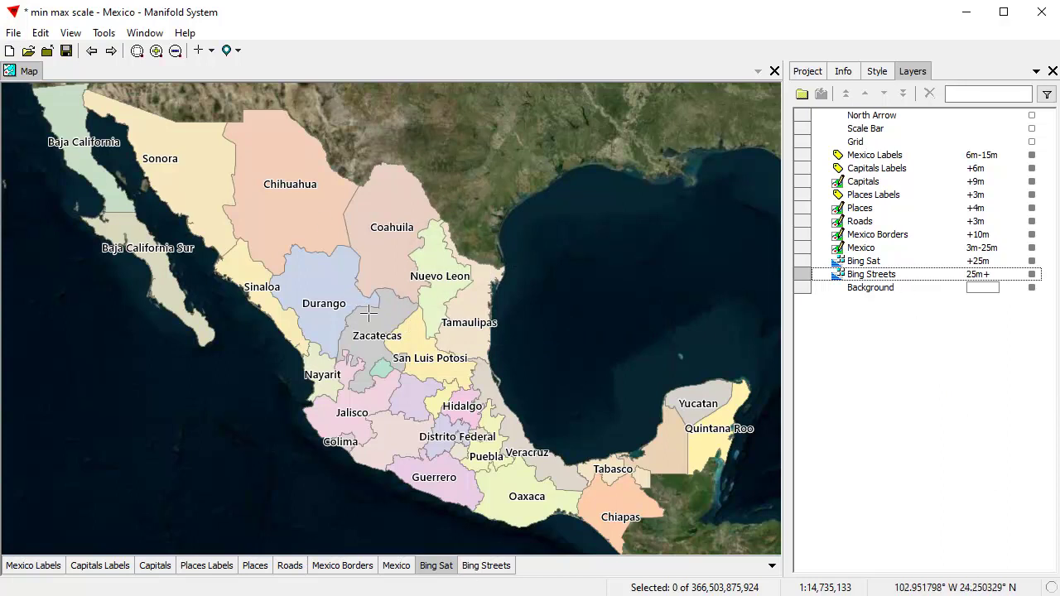
- Check how the background switches between Bing Streets and Bing Sat around the 25,000,000 scale limit
left_click(175, 52)
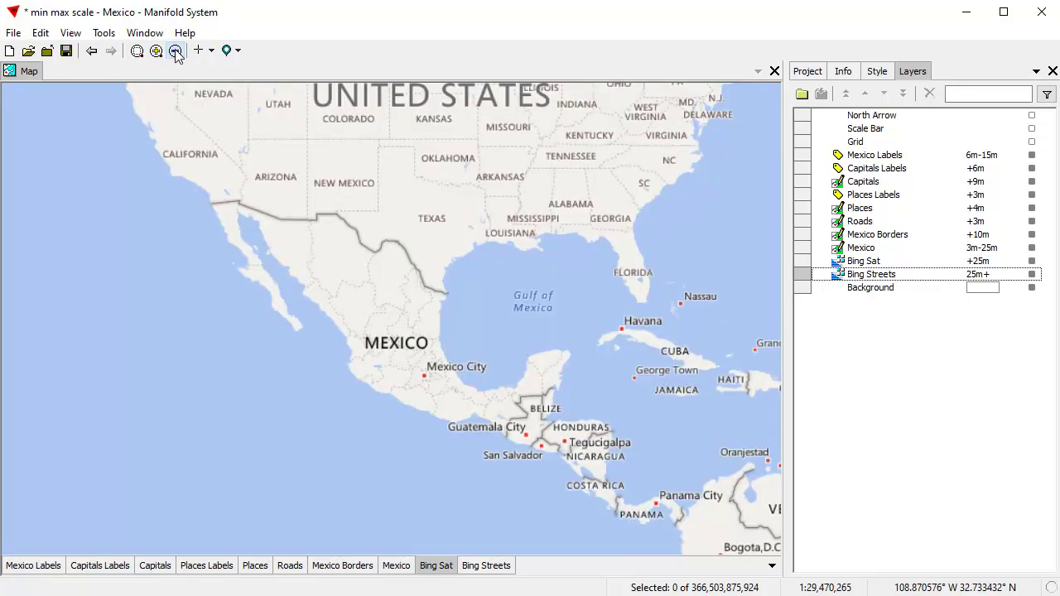
left_click(175, 53)
left_click(157, 52)
left_click(157, 52)
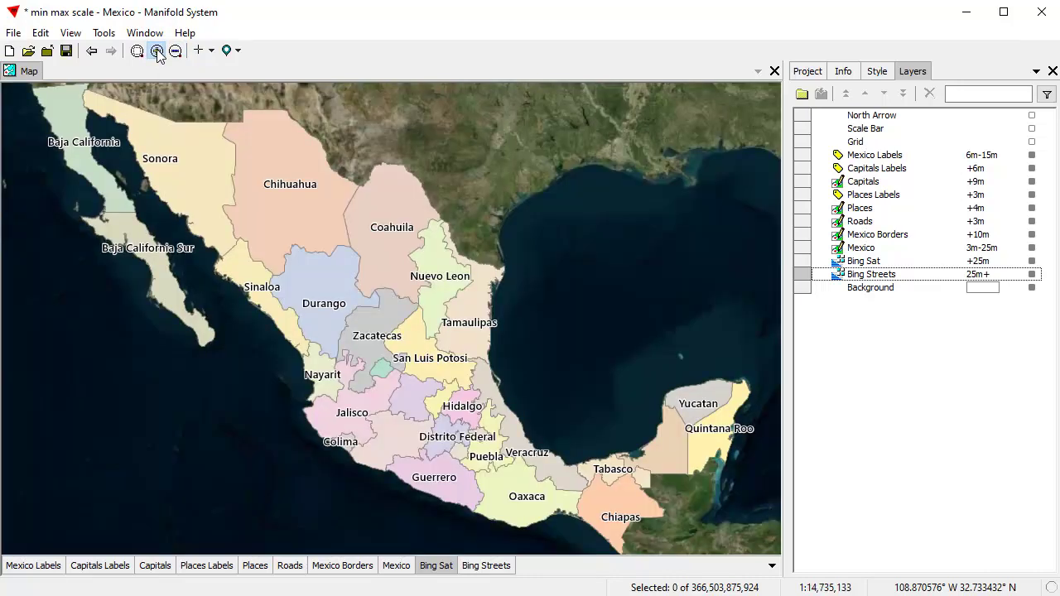
- Check which labels, capitals, places, borders and roads are drawn at successive zoom levels, from the whole country down to close-up
left_click(156, 52)
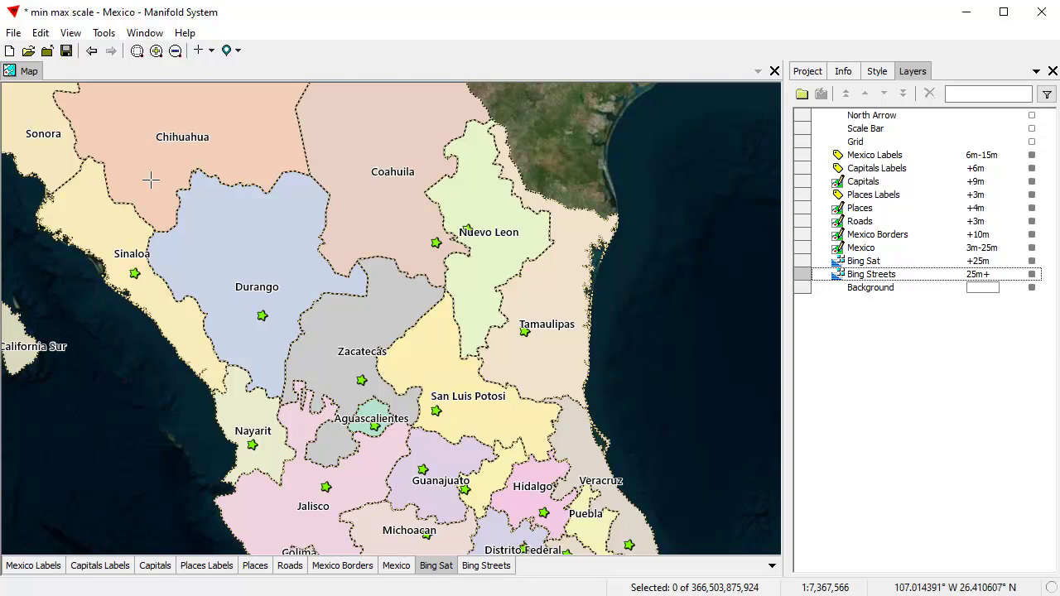
left_click(156, 50)
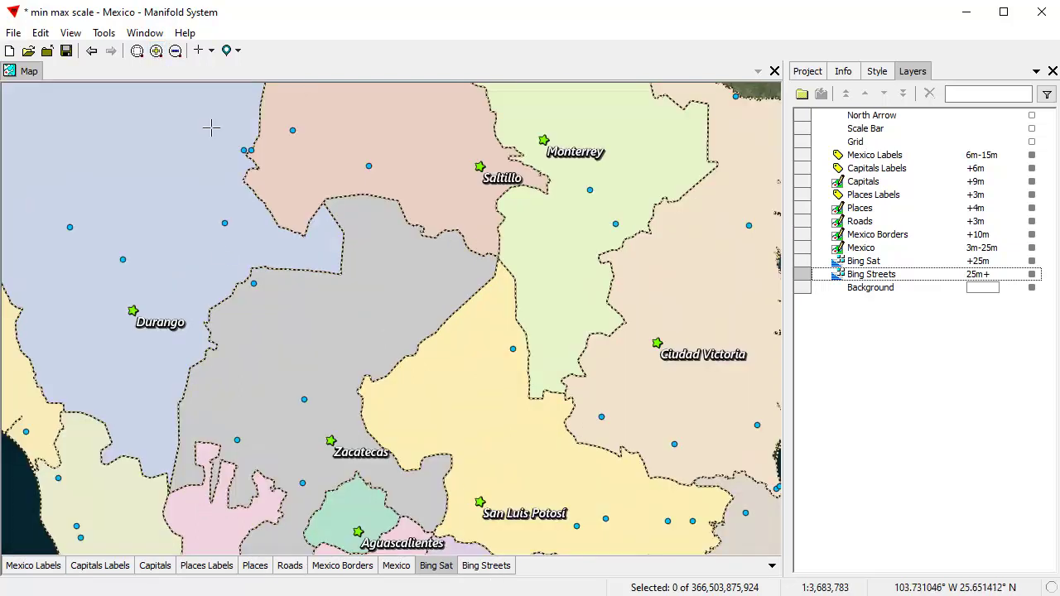
left_click(176, 51)
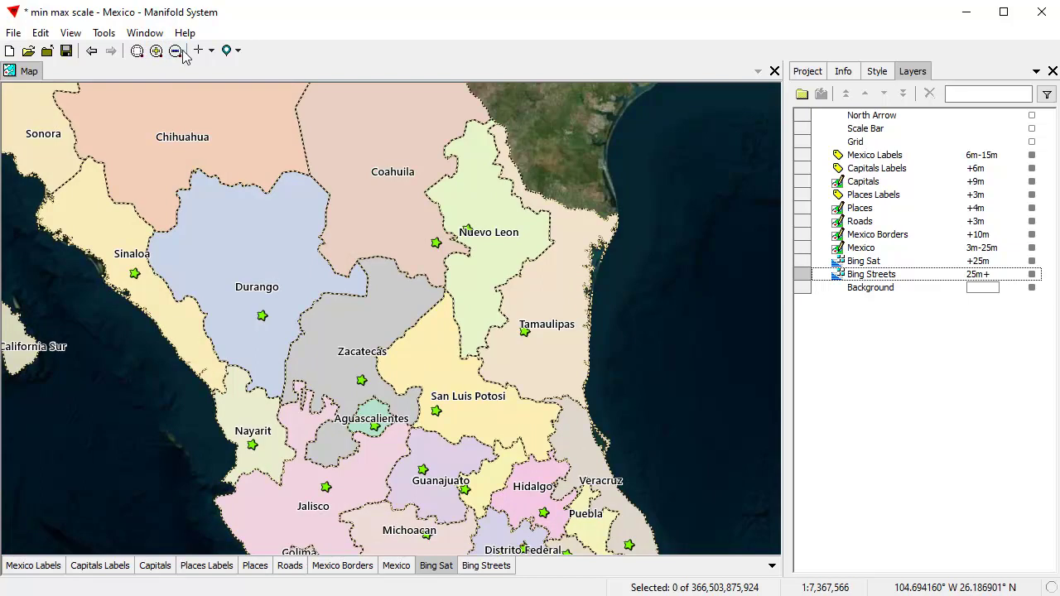
left_click(175, 51)
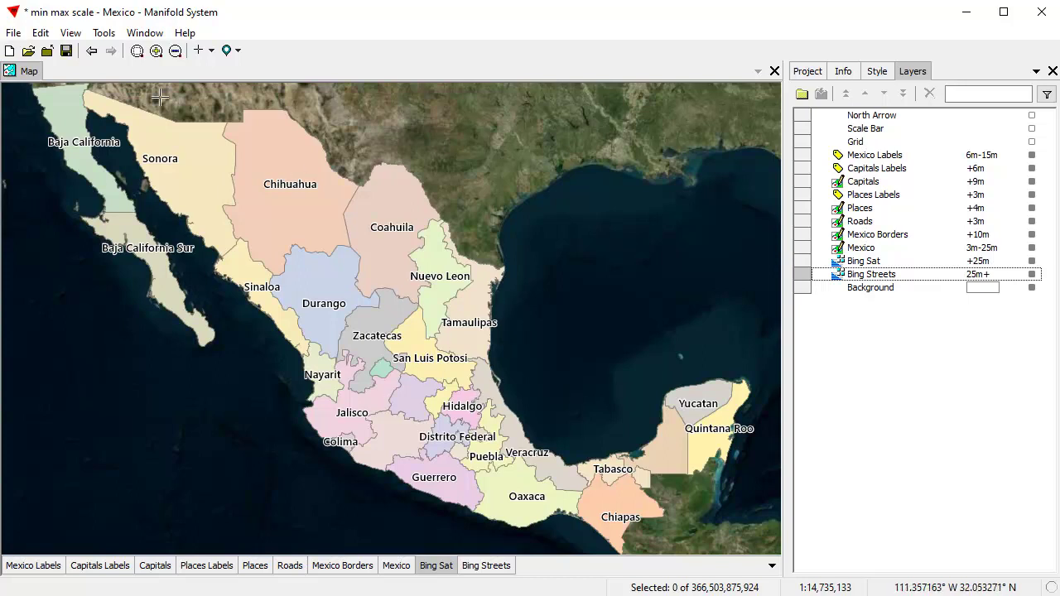
left_click(156, 50)
left_click(156, 50)
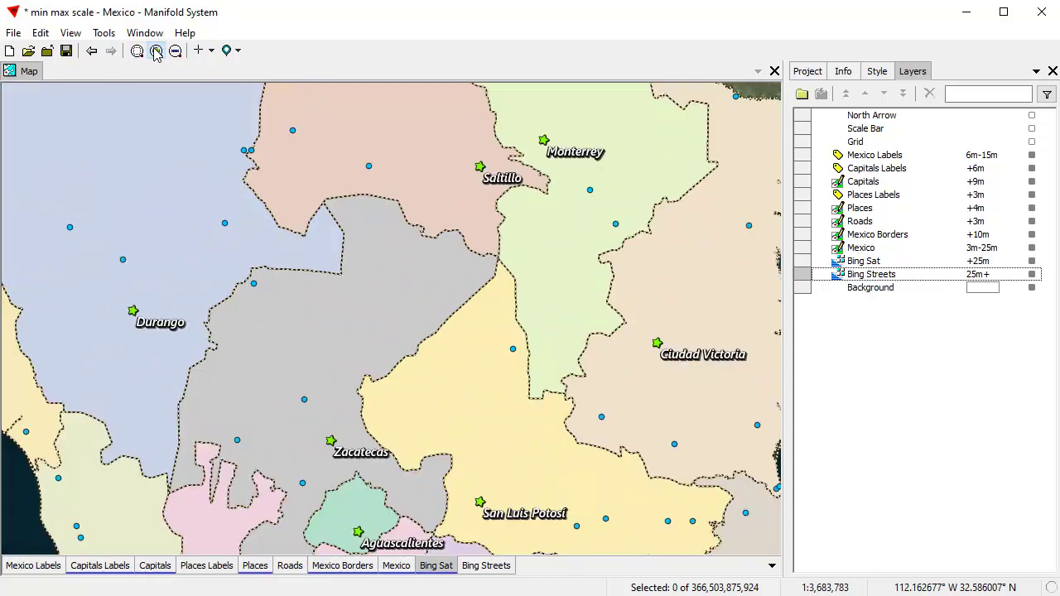
left_click(156, 50)
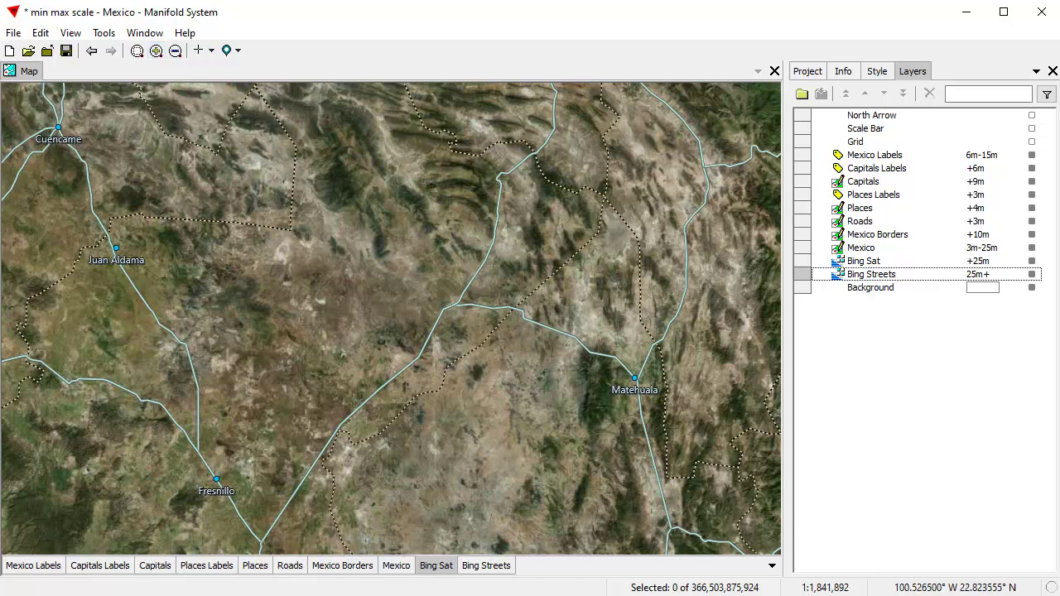
- Set the Places layer's maximum scale to 3,000,000 and apply the scale settings
left_click(176, 51)
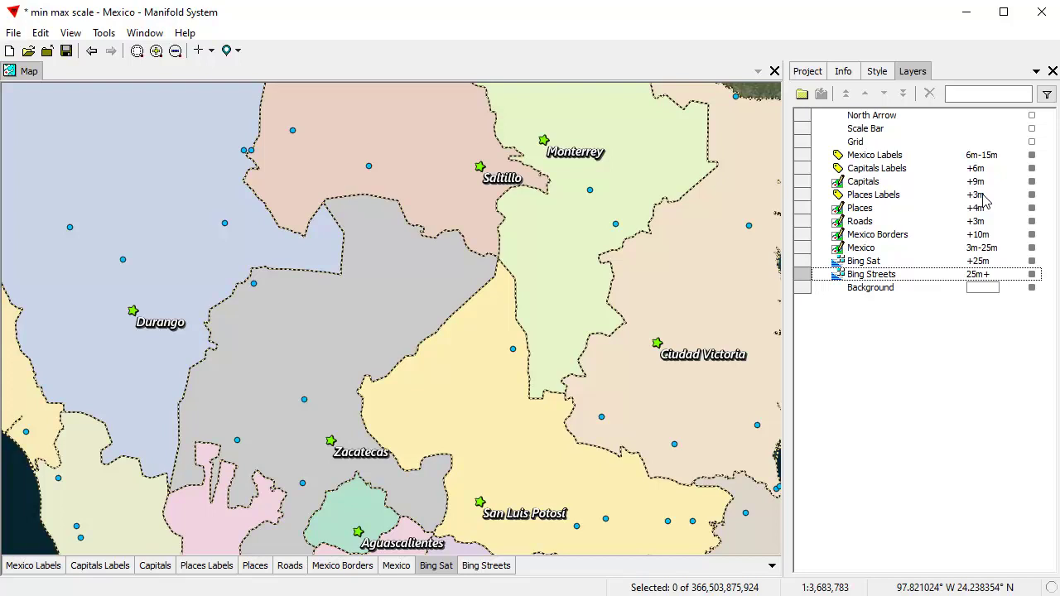
double_click(979, 207)
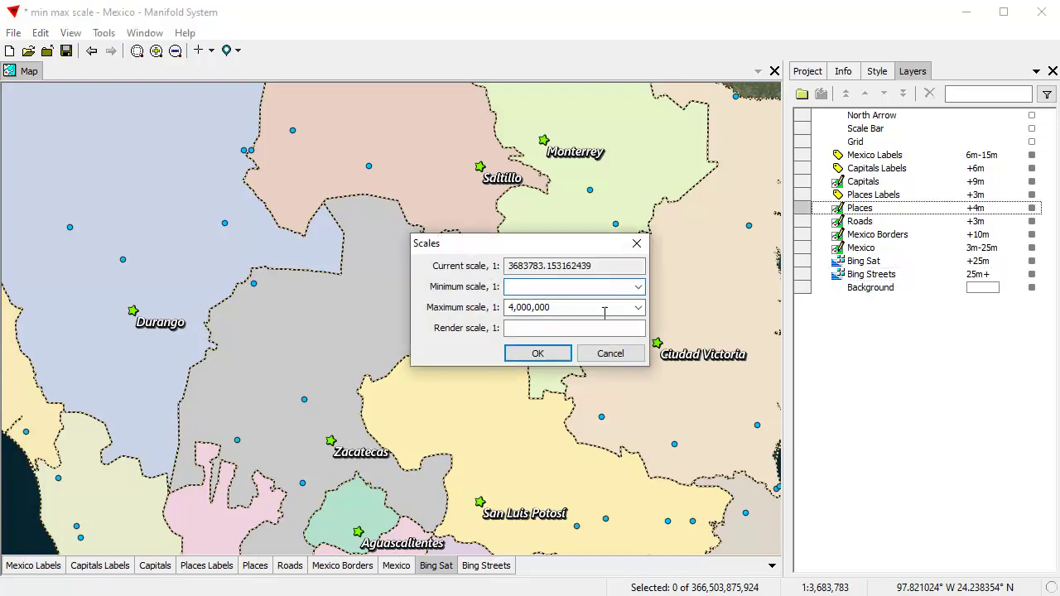
left_click(638, 308)
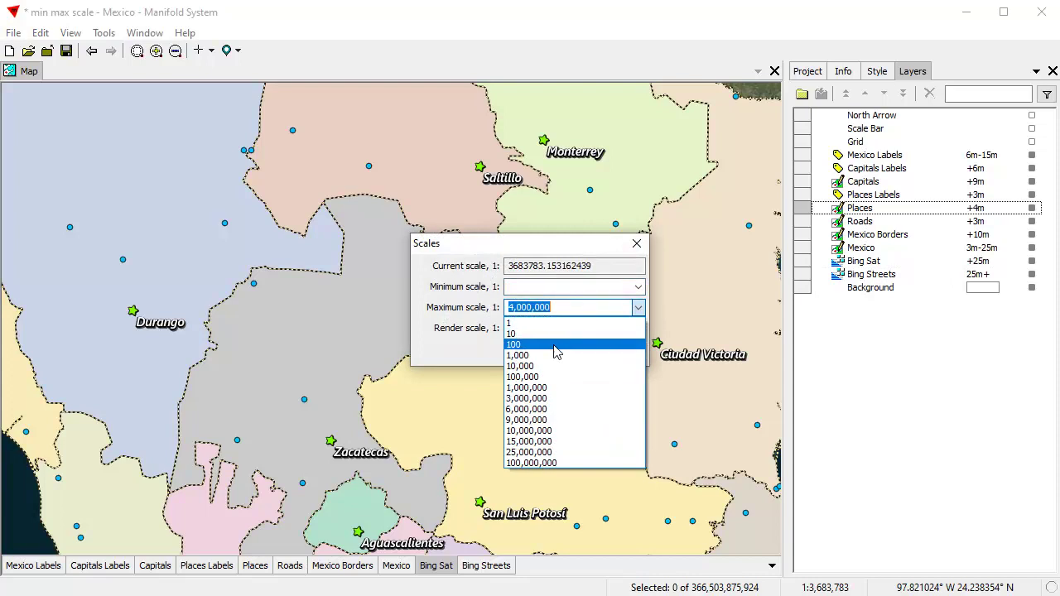
left_click(543, 399)
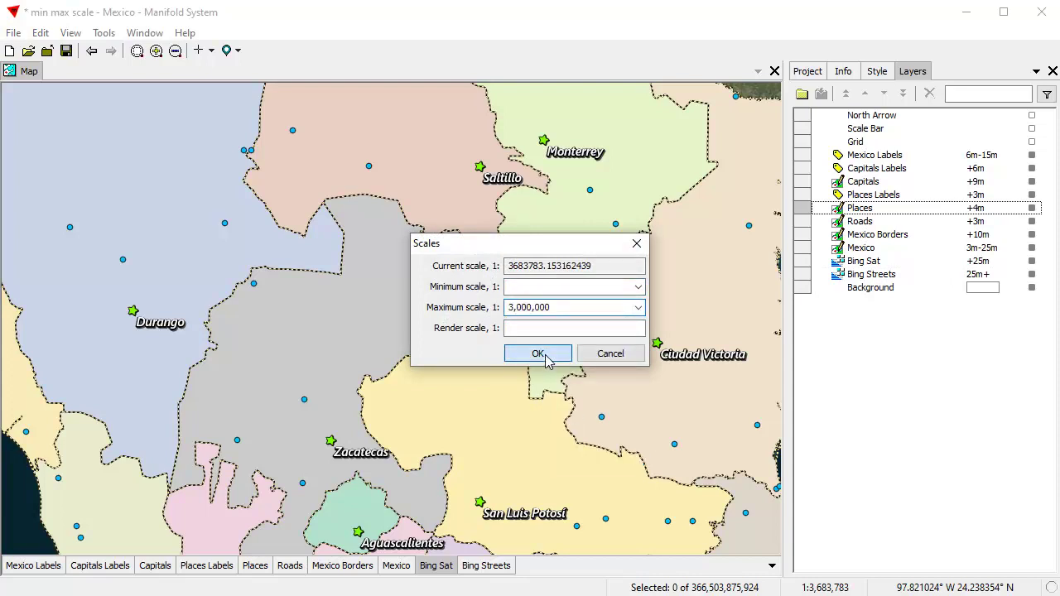
left_click(539, 355)
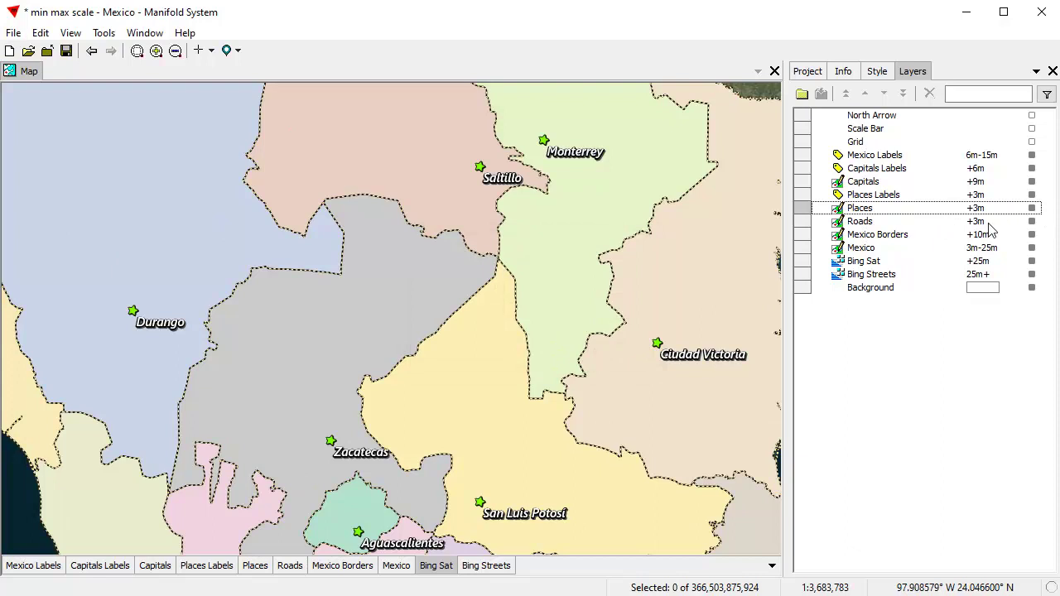
- Check at which zoom levels the Places points appear together with their labels and the roads
left_click(175, 50)
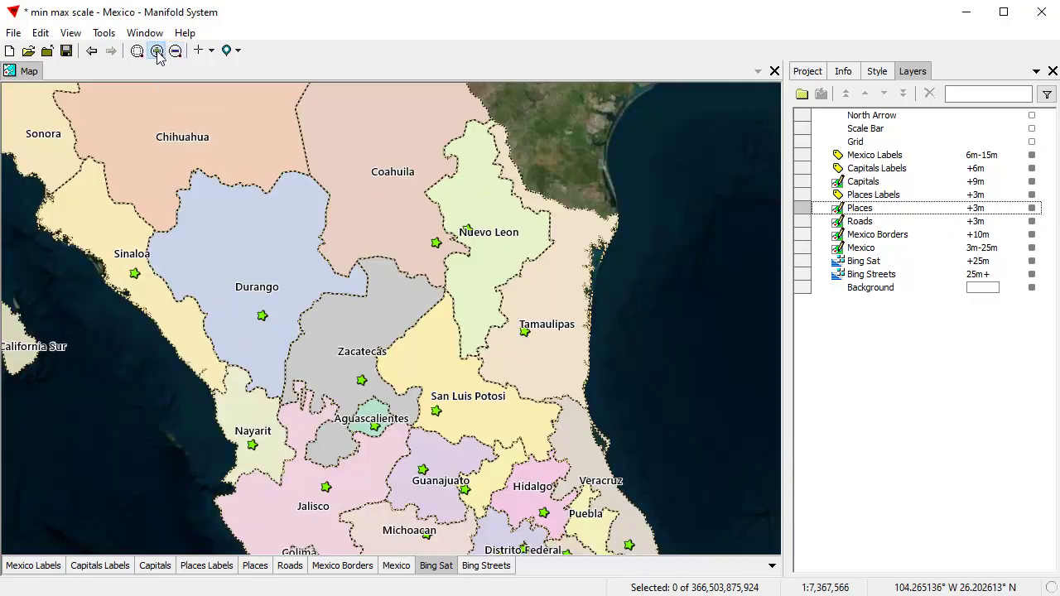
left_click(157, 53)
left_click(157, 53)
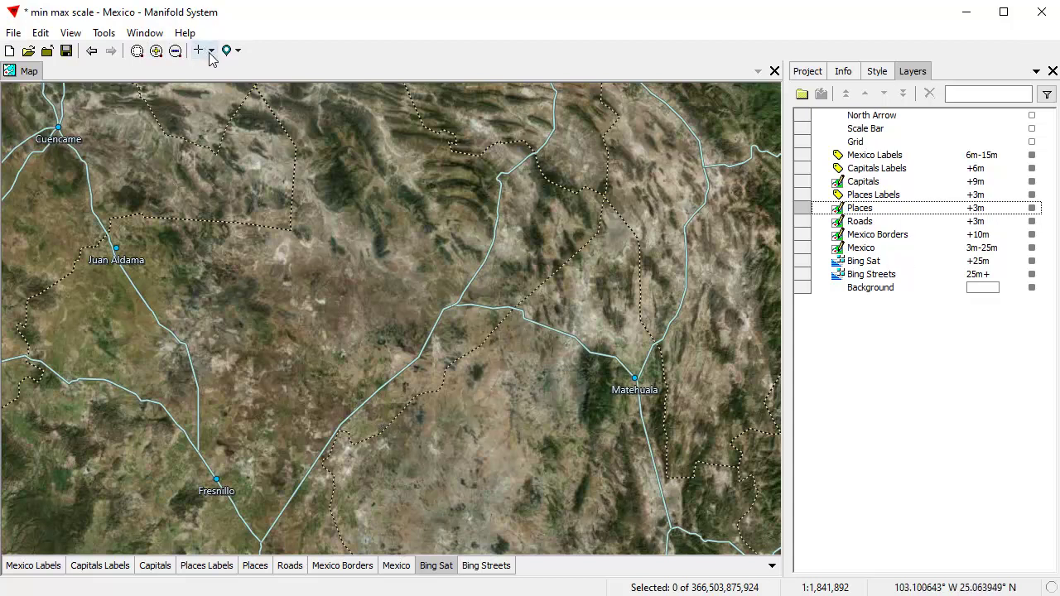
left_click(176, 51)
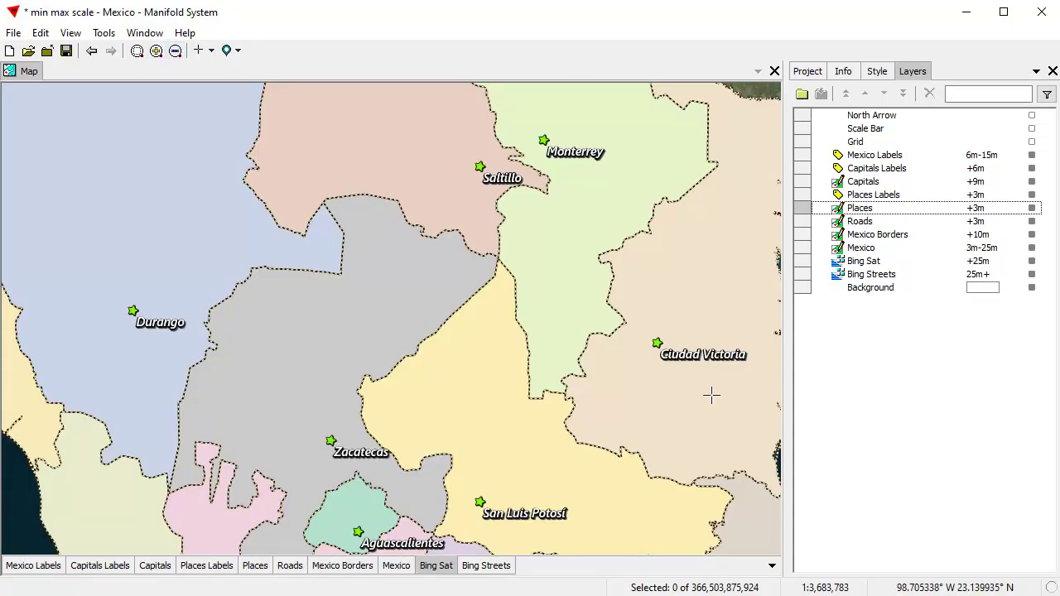
- Set the Capitals layer's minimum scale to 3,000,000 and apply the scale settings
left_click(983, 183)
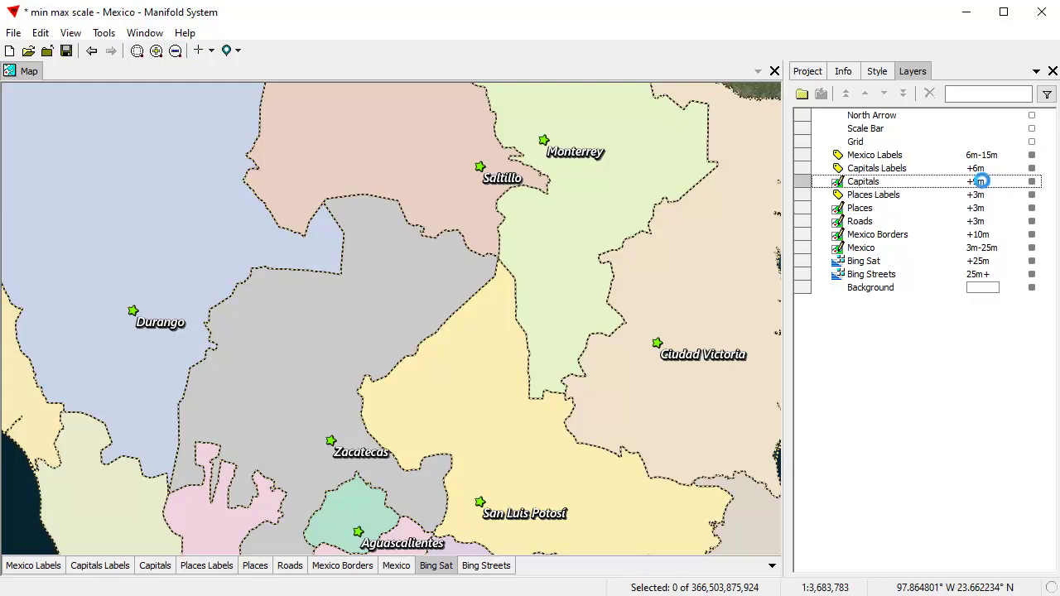
double_click(982, 183)
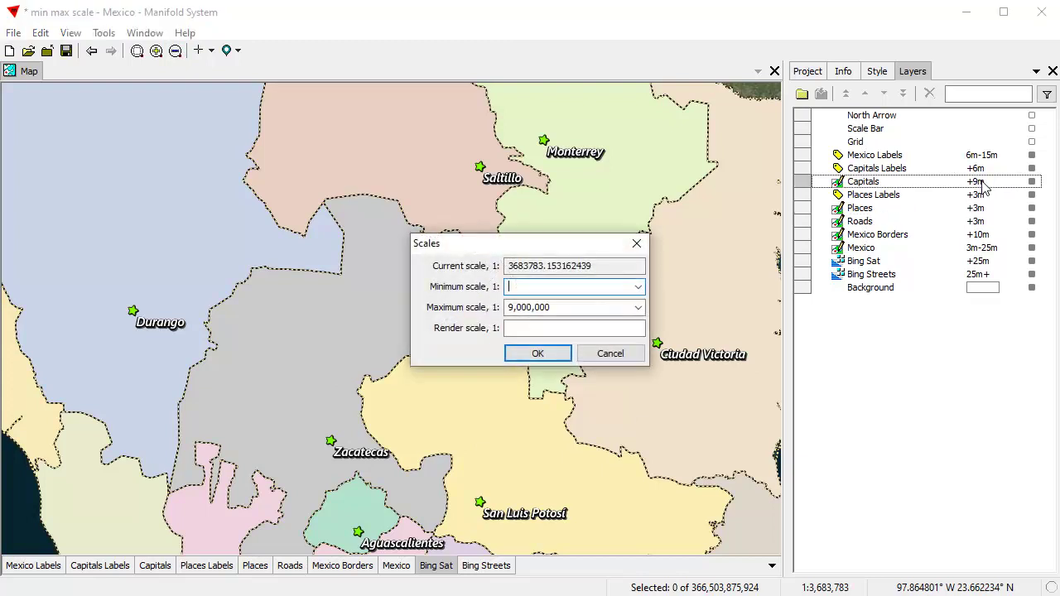
left_click(636, 287)
left_click(534, 378)
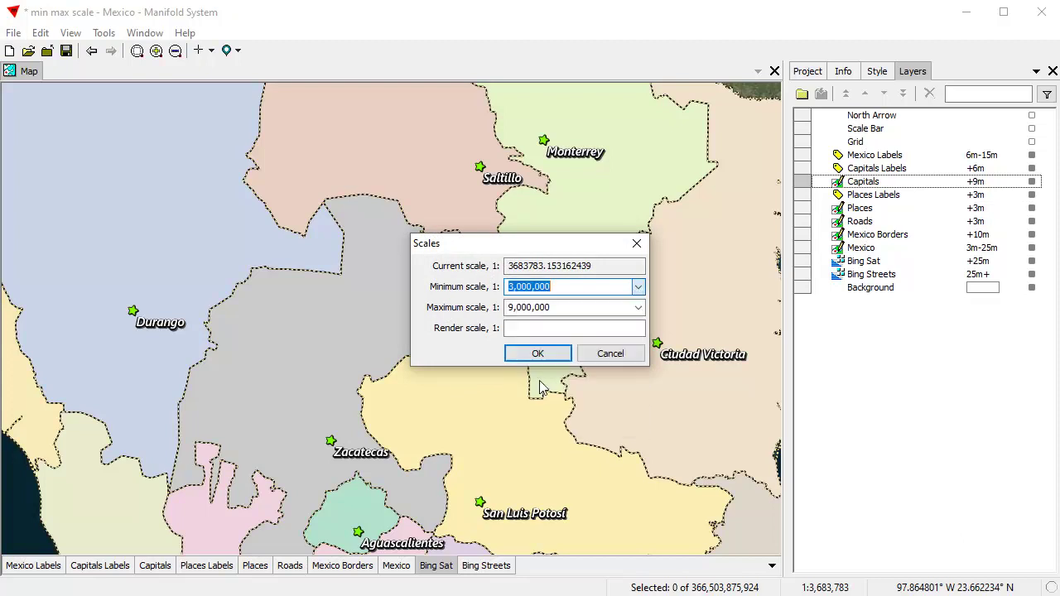
left_click(543, 354)
- Check the display of the Capitals layer in close-up views of Ciudad Victoria, and review the Places layer's scale limits
left_click_drag(612, 312, 686, 377)
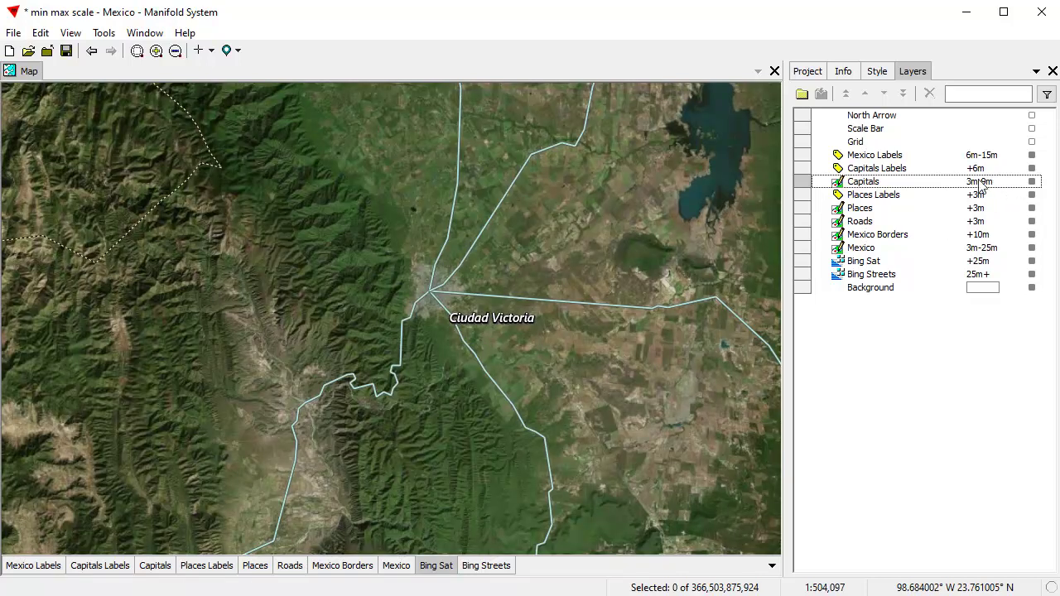
left_click_drag(400, 264, 492, 329)
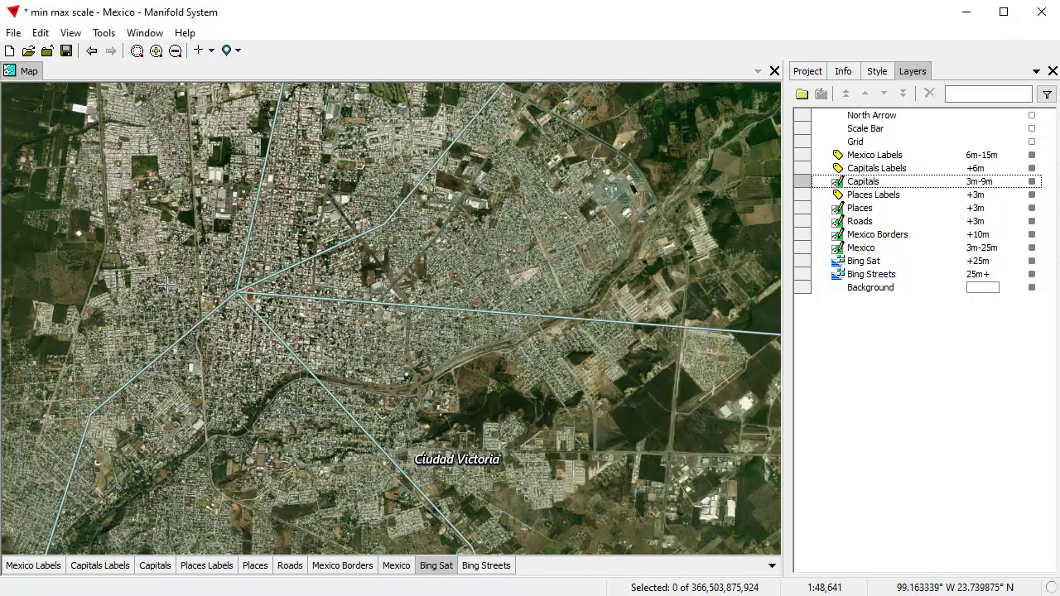
left_click(91, 52)
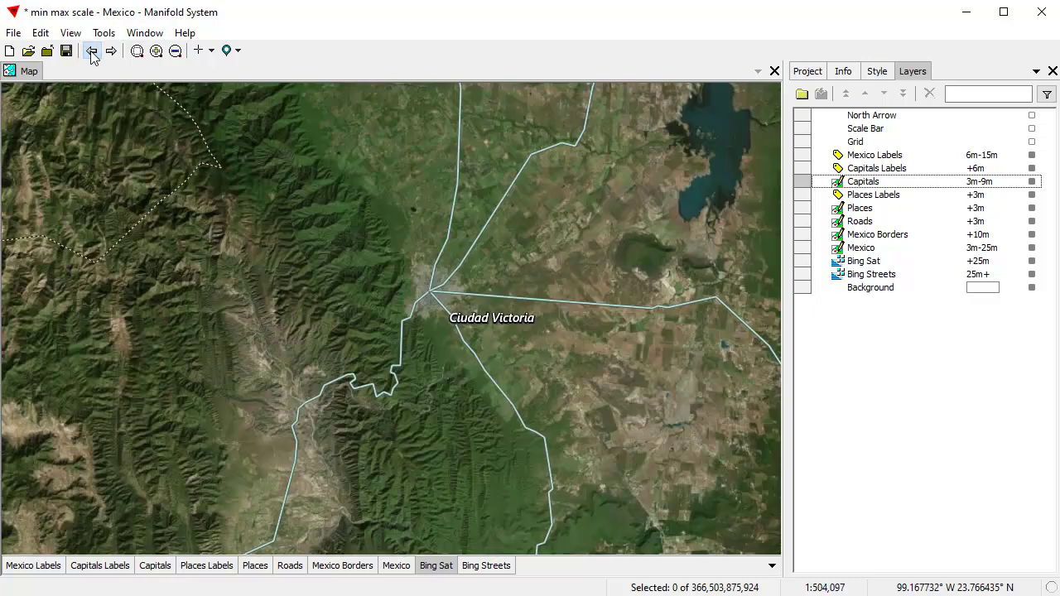
left_click(92, 51)
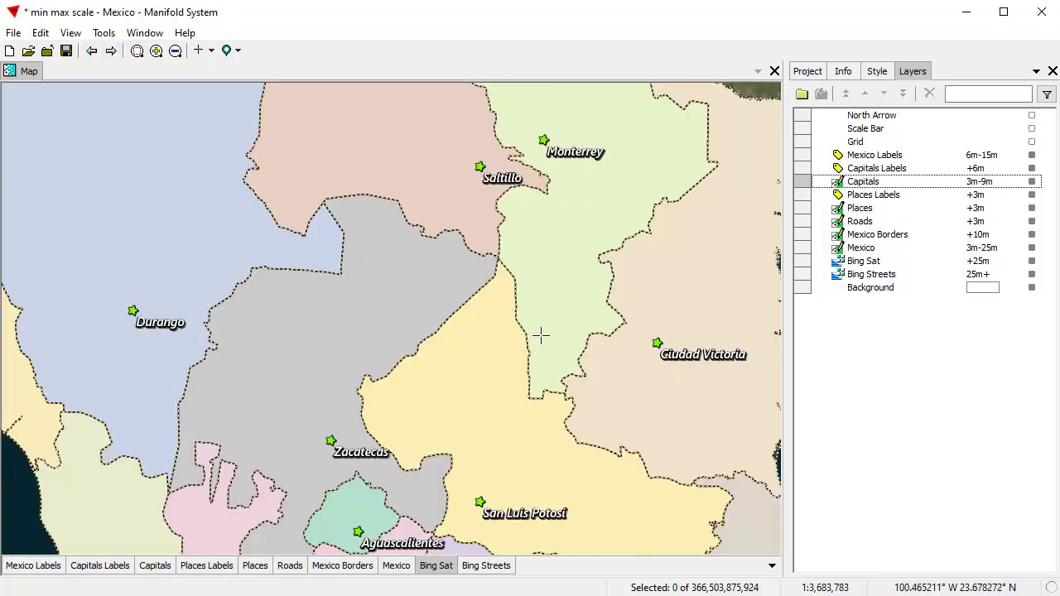
double_click(978, 208)
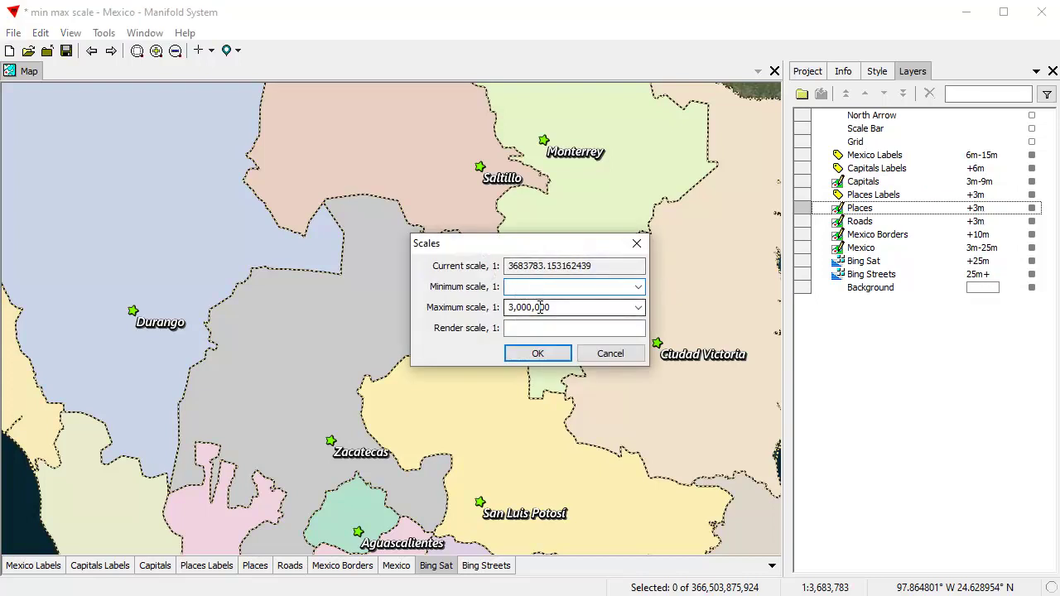
left_click(627, 355)
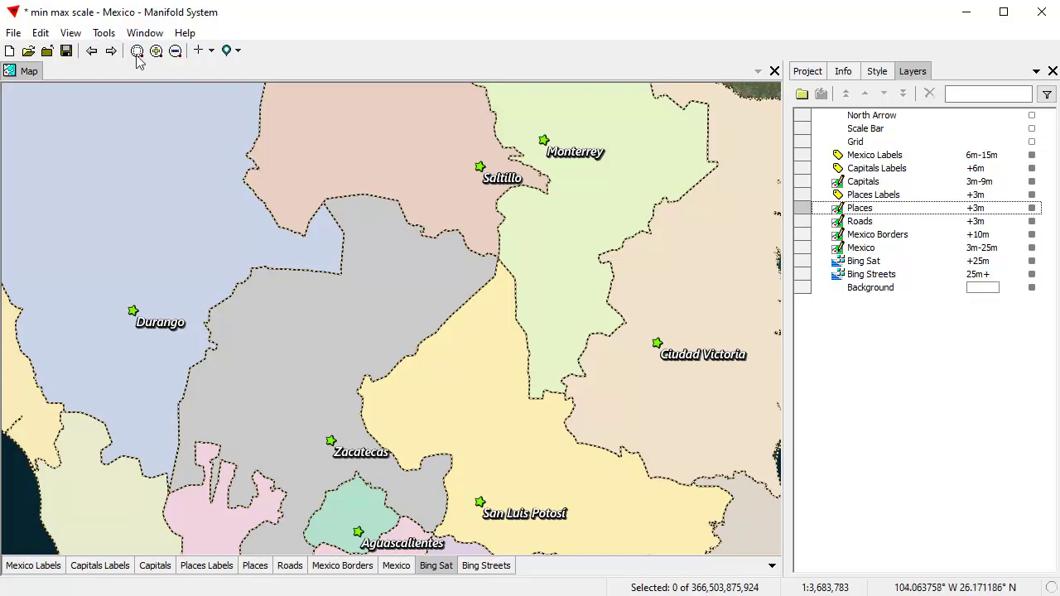
- Set the map view's scale to exactly 1:25,000,000
left_click(174, 52)
left_click(174, 52)
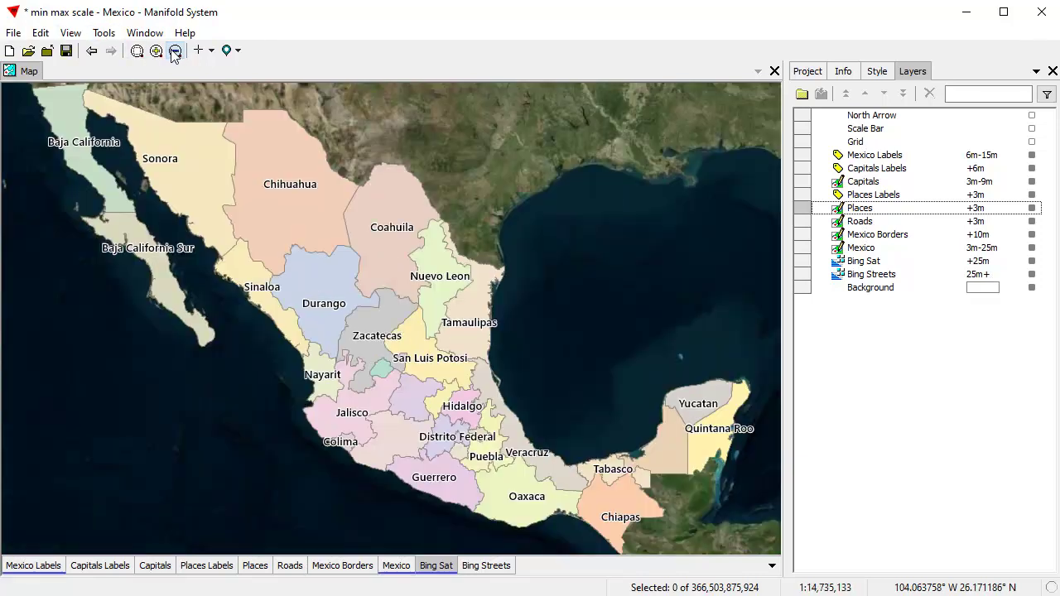
left_click(829, 589)
left_click(665, 470)
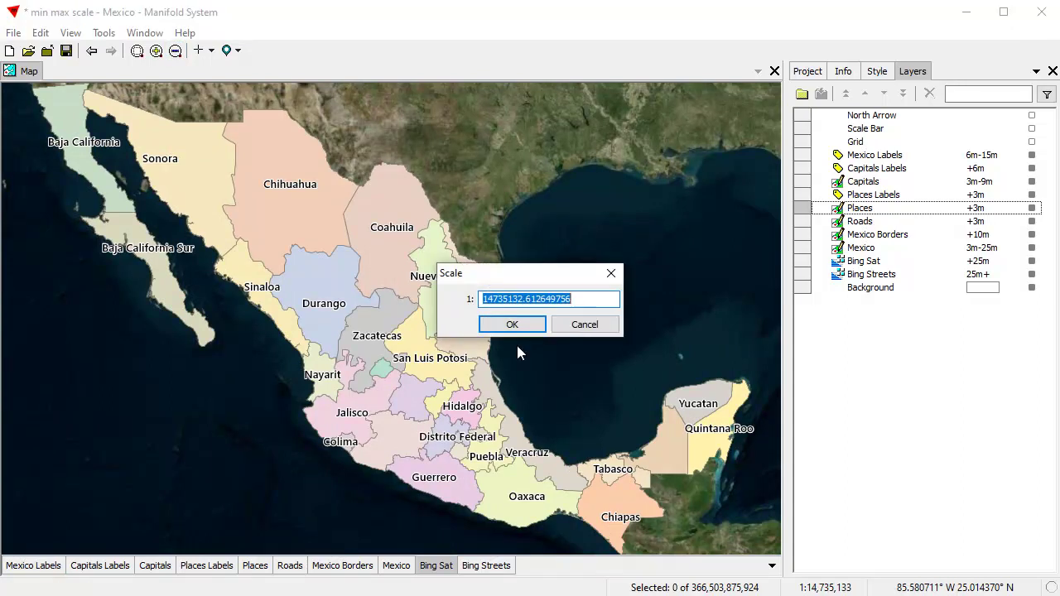
type("25000000")
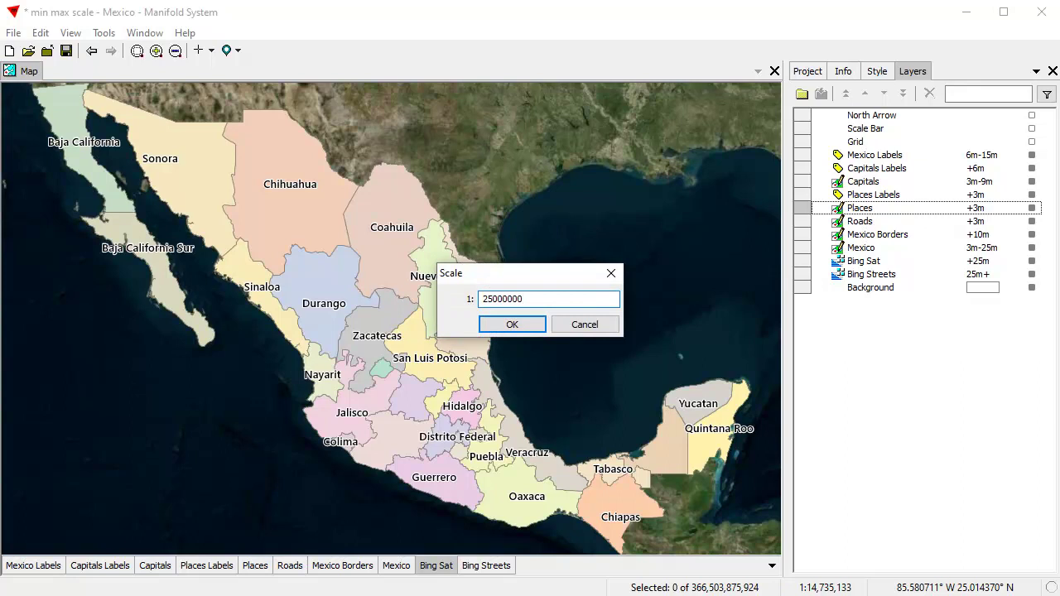
left_click(506, 332)
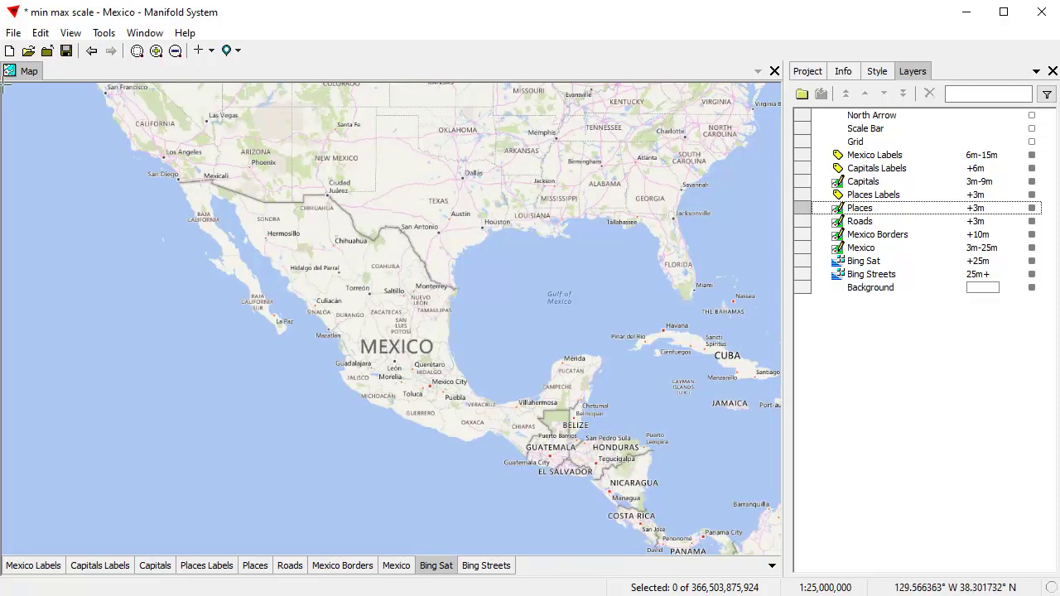
- Zoom in slightly past the 1:25,000,000 view scale and review the scale limits of the Bing Sat and Bing Streets layers
left_click_drag(6, 85, 778, 551)
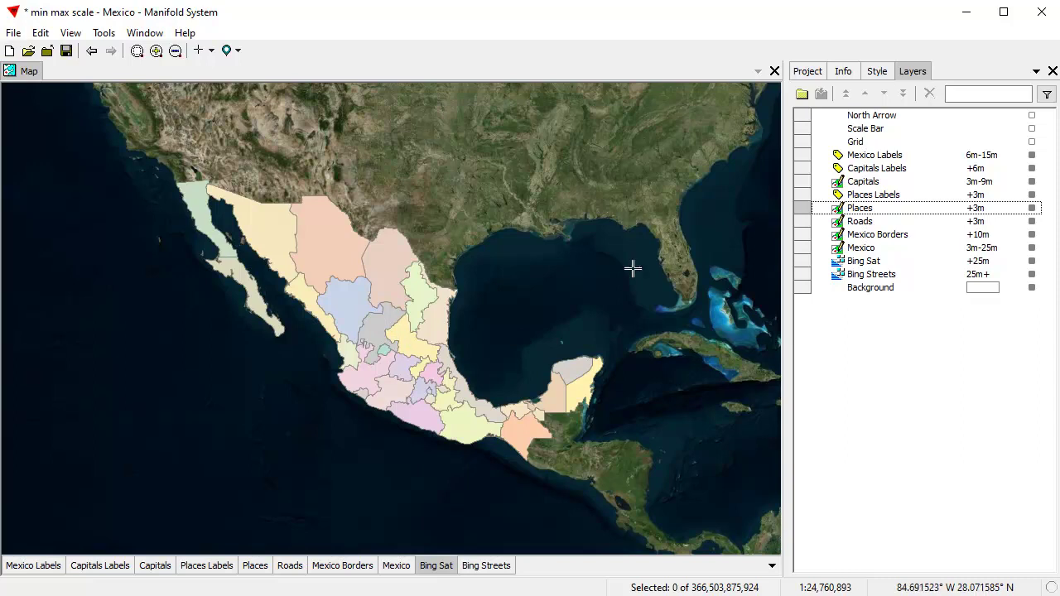
double_click(979, 261)
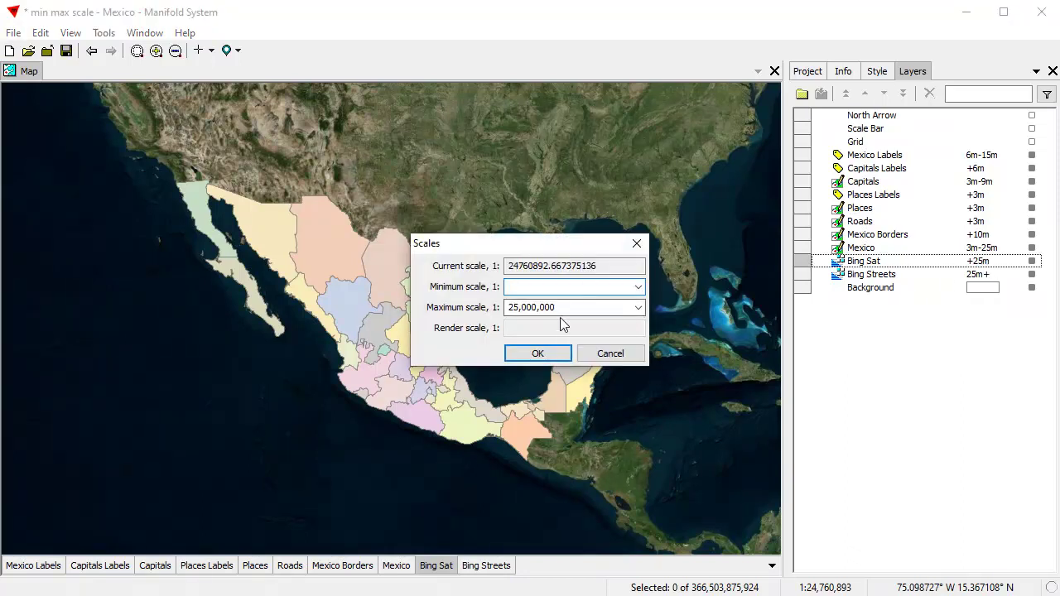
left_click(610, 353)
double_click(994, 274)
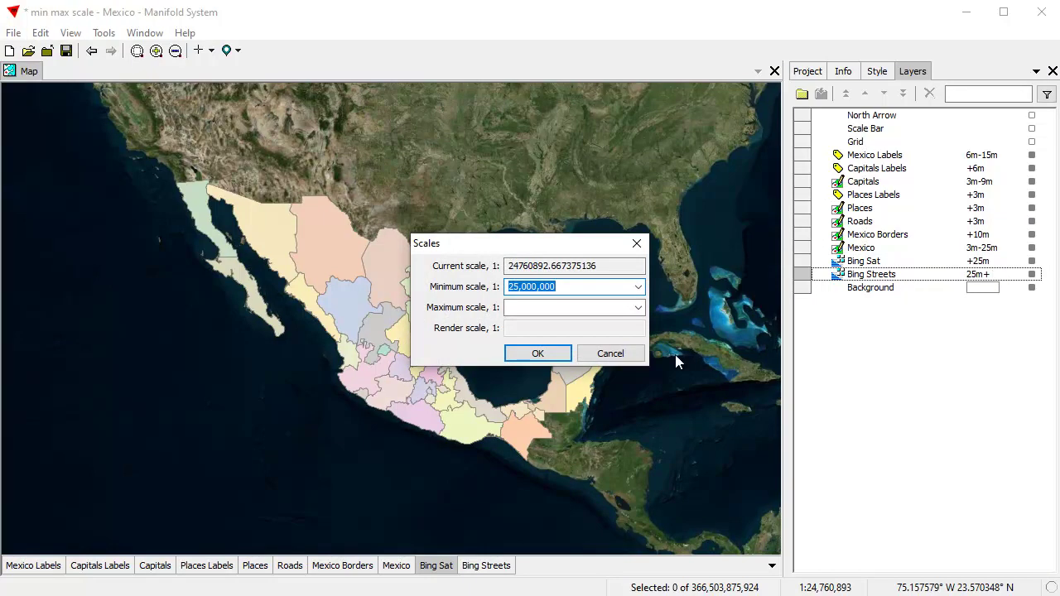
left_click(609, 354)
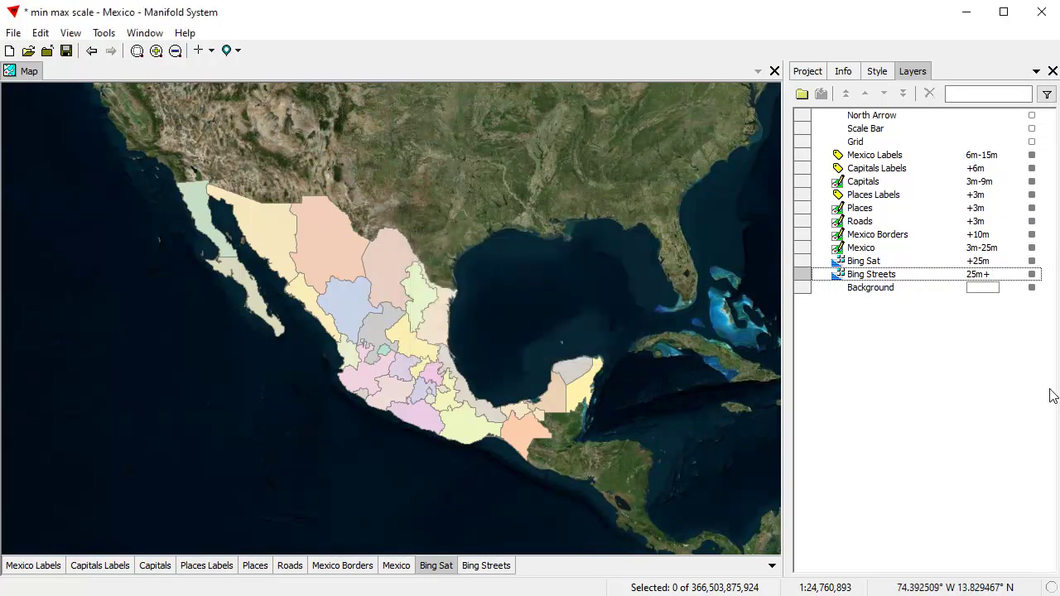
double_click(893, 274)
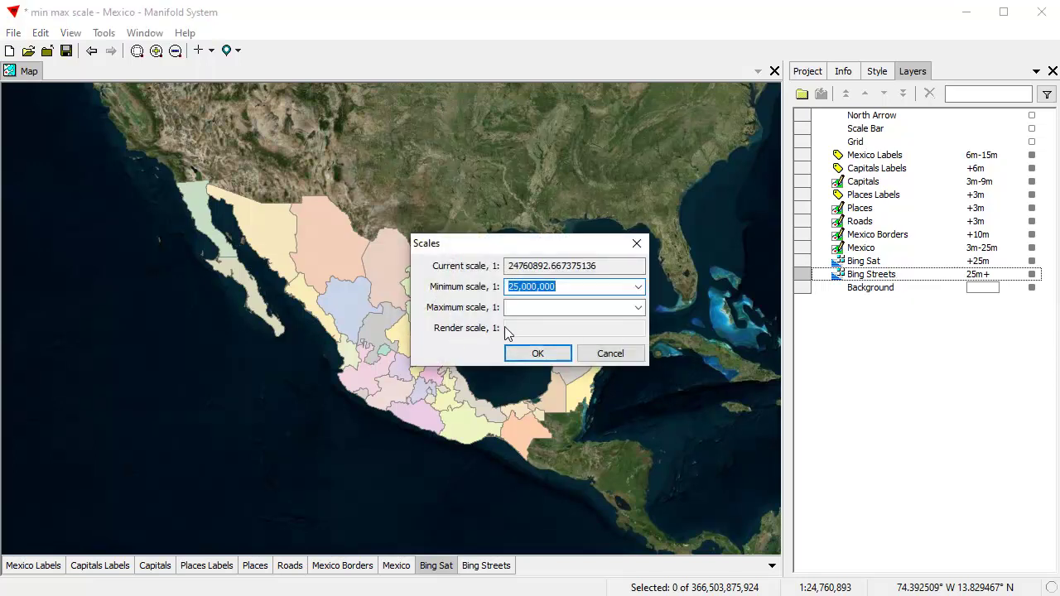
left_click(610, 354)
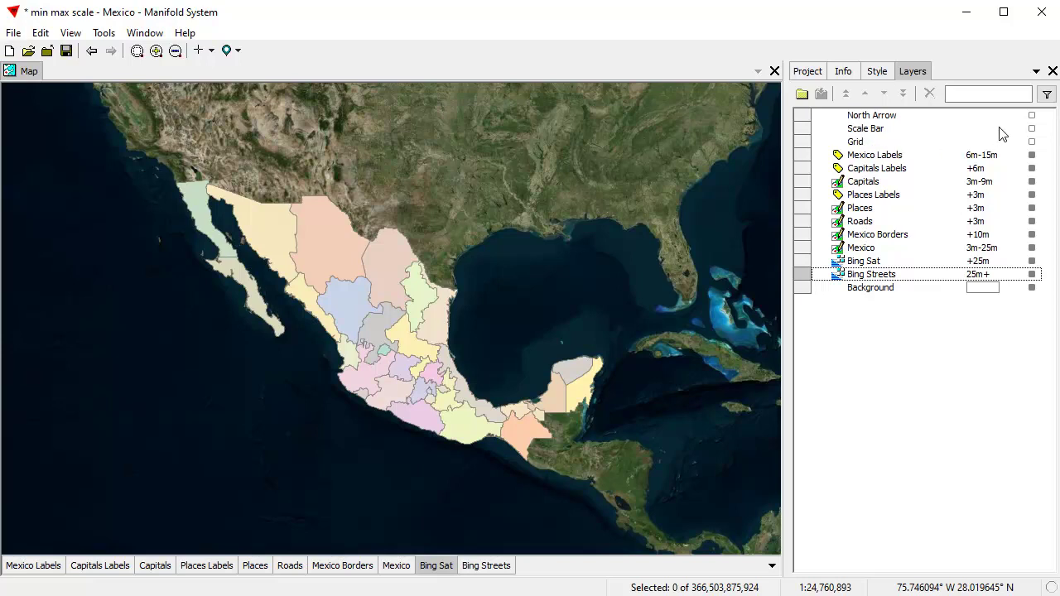
- Show the north arrow temporarily on the map and review its style settings without changing them
left_click(1033, 116)
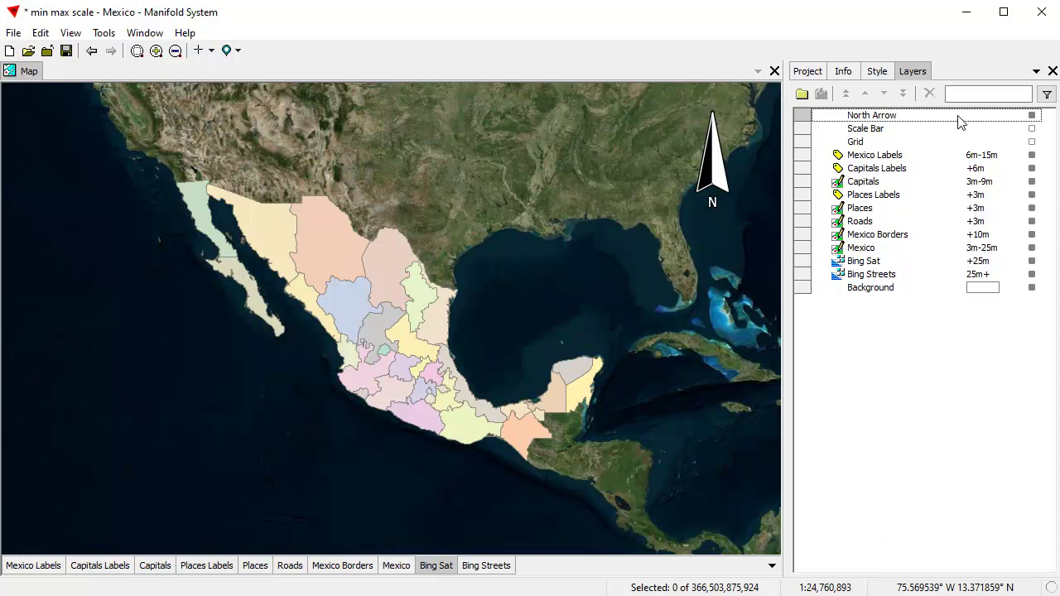
double_click(930, 117)
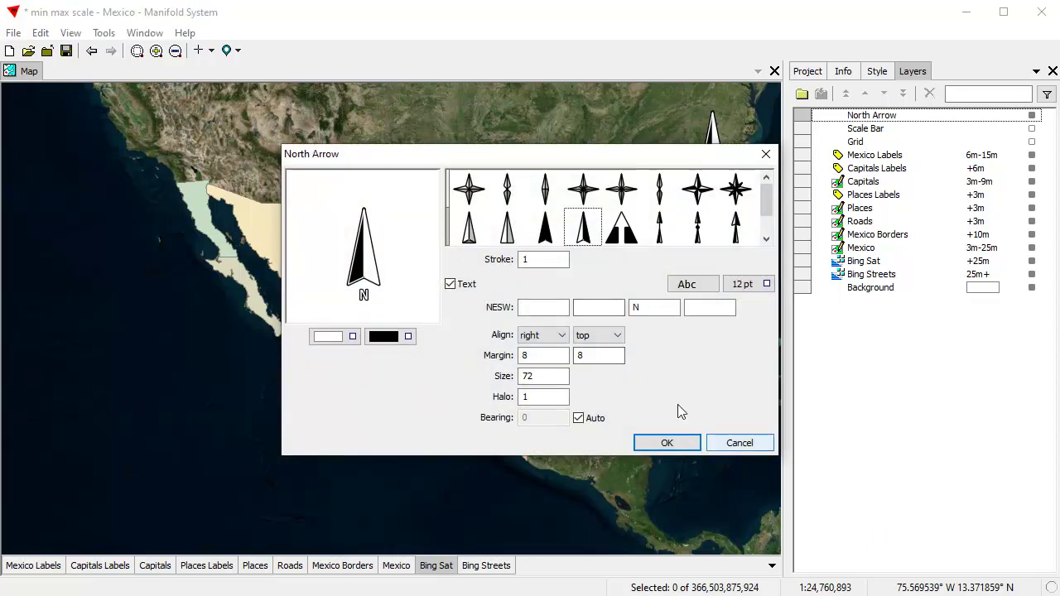
left_click(737, 444)
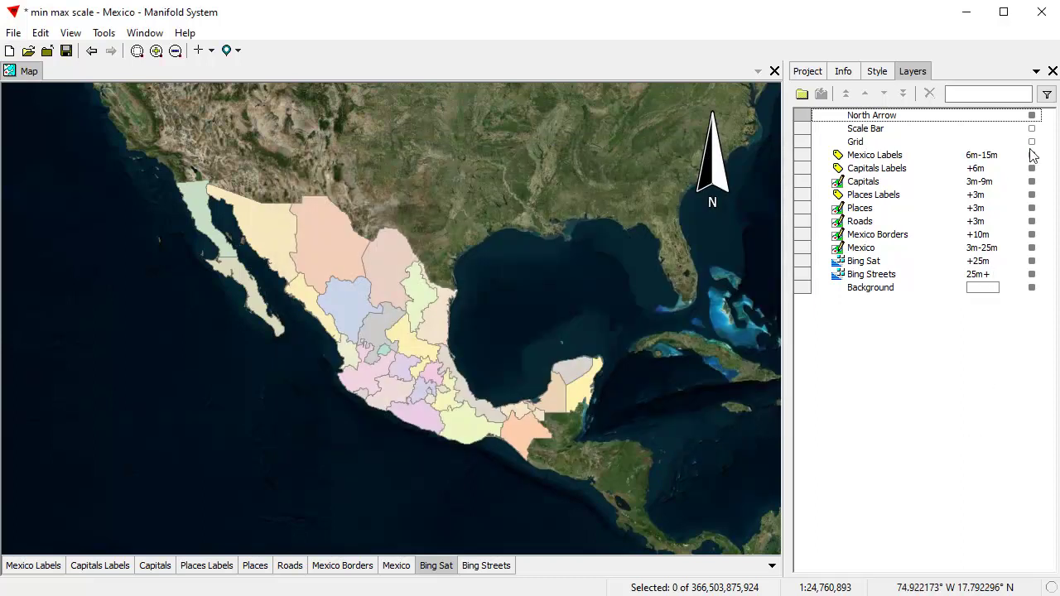
left_click(1032, 116)
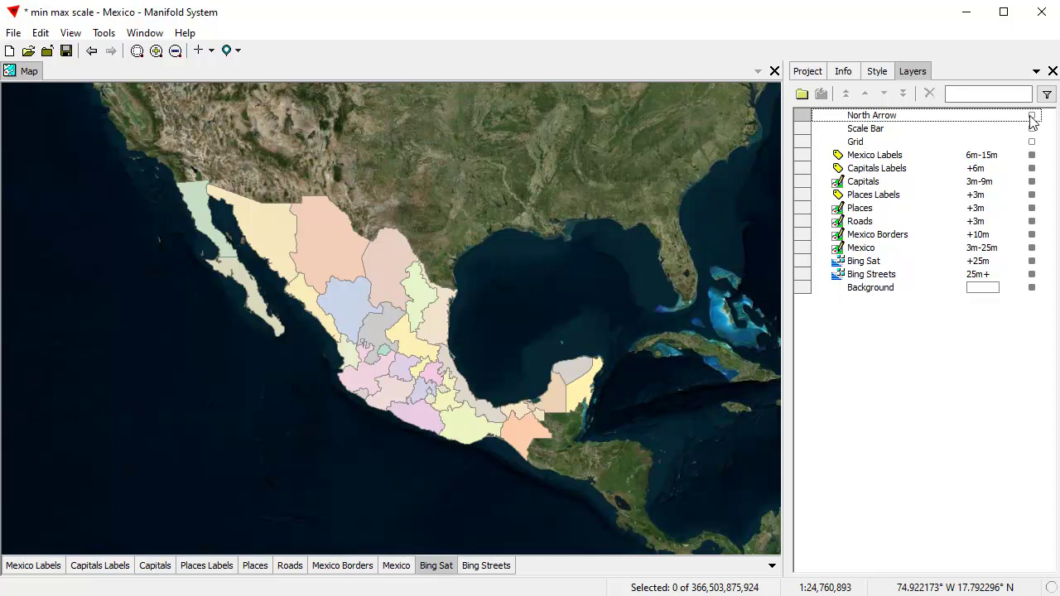
- Show the scale bar temporarily on the map and review its style settings without changing them
left_click(1032, 129)
left_click(1032, 129)
left_click(1032, 130)
double_click(951, 131)
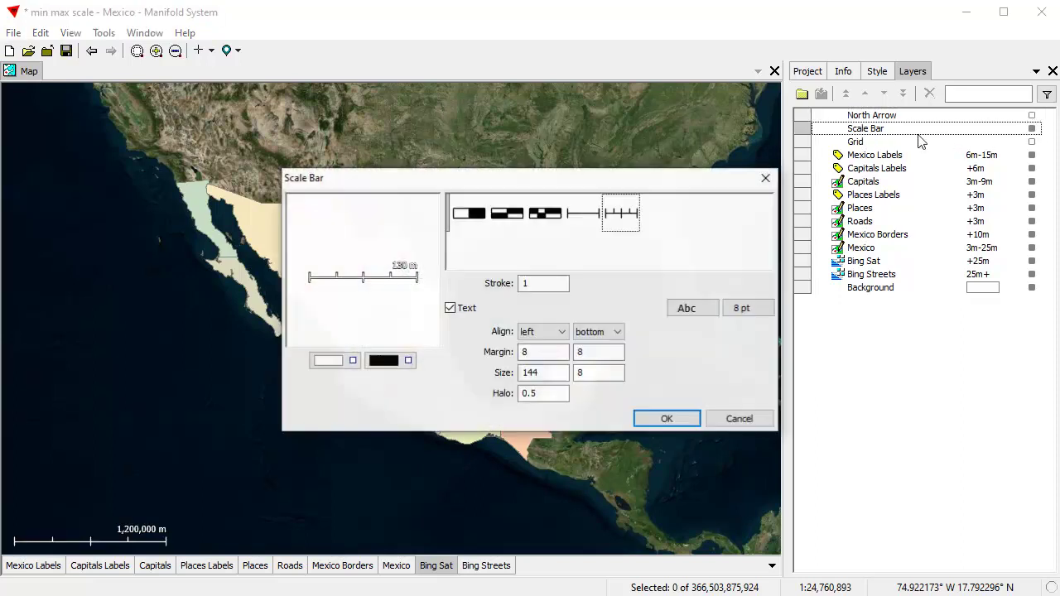
left_click(734, 420)
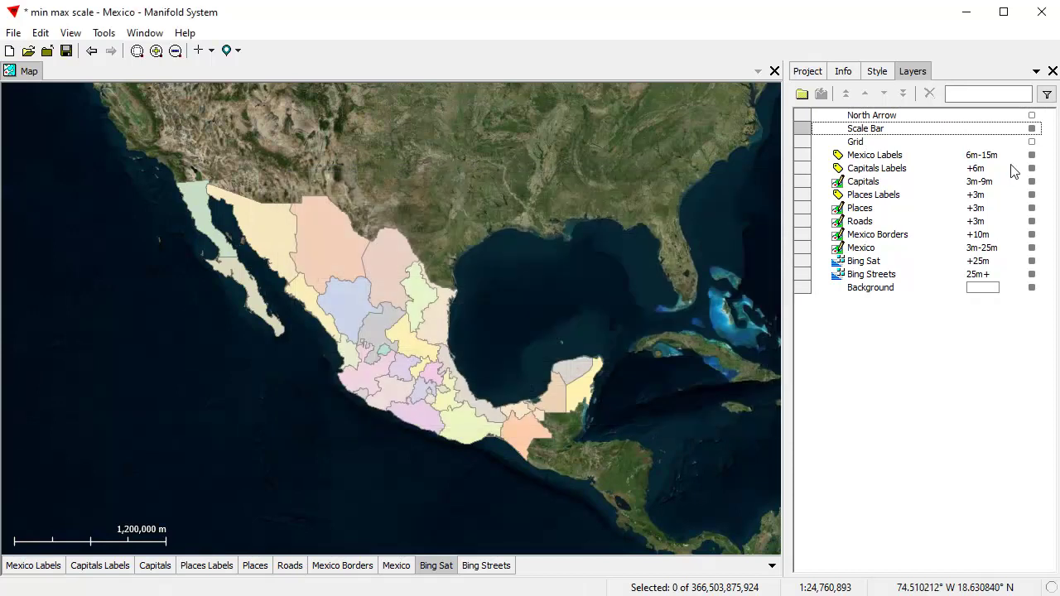
left_click(1033, 128)
- Turn on the north arrow and check its display while zooming the map in and out across the layers' scale limits
left_click(1032, 115)
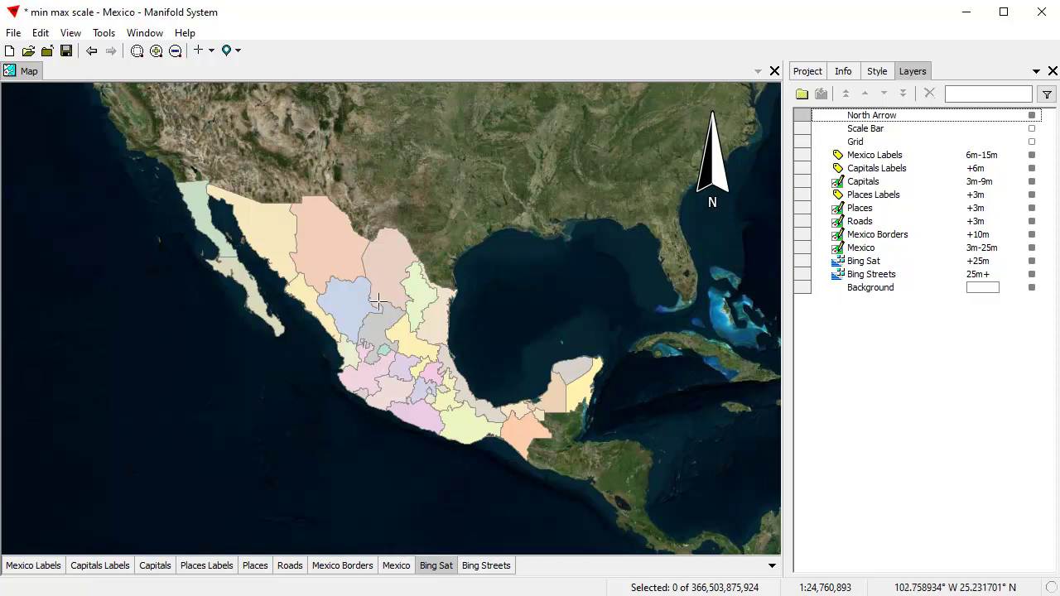
scroll(391, 333, "up", 1)
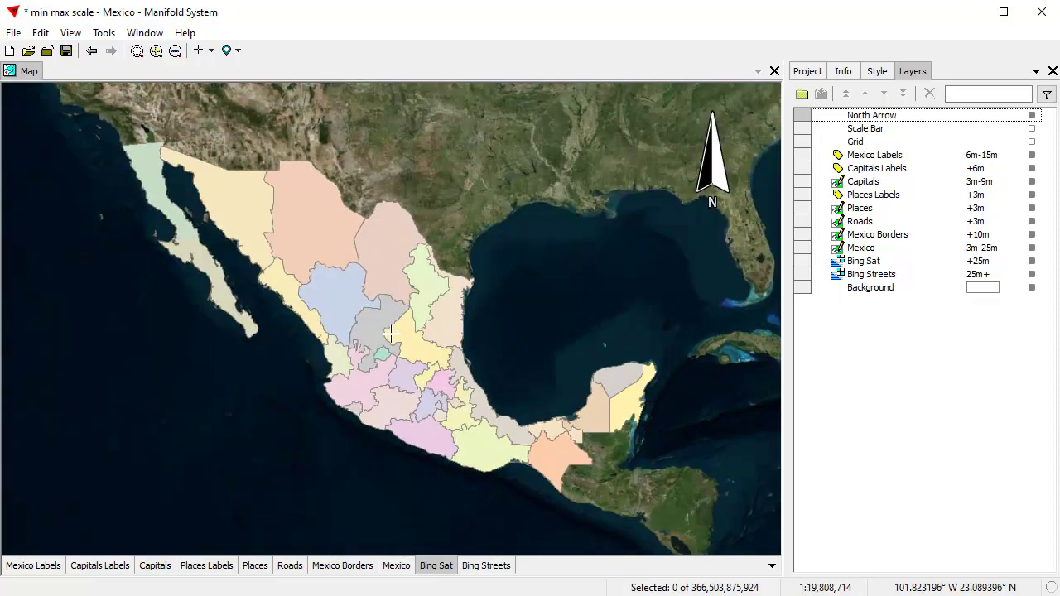
scroll(391, 333, "down", 2)
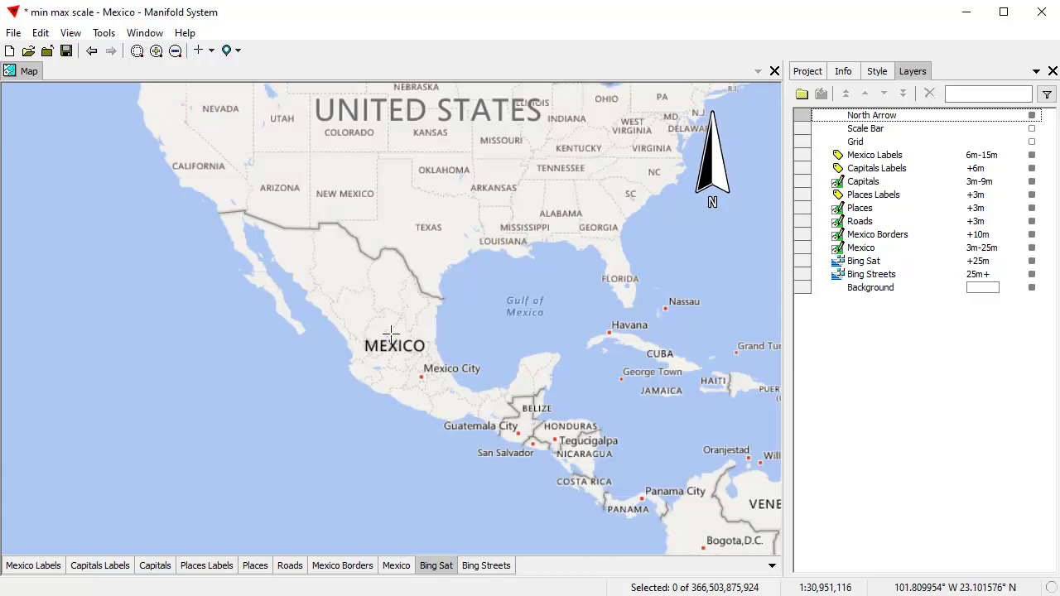
scroll(391, 333, "up", 3)
scroll(393, 334, "up", 5)
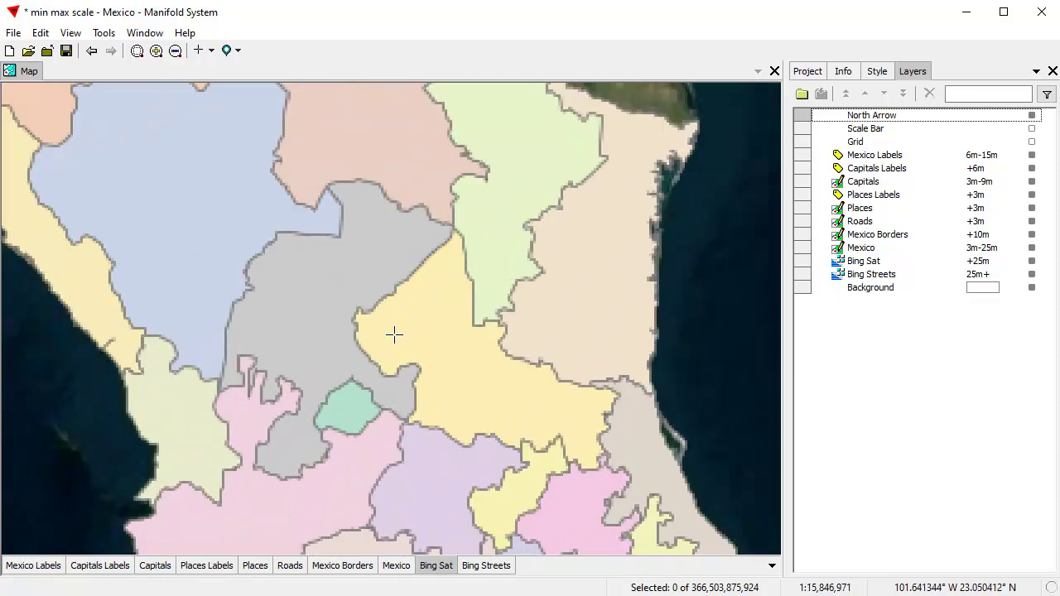